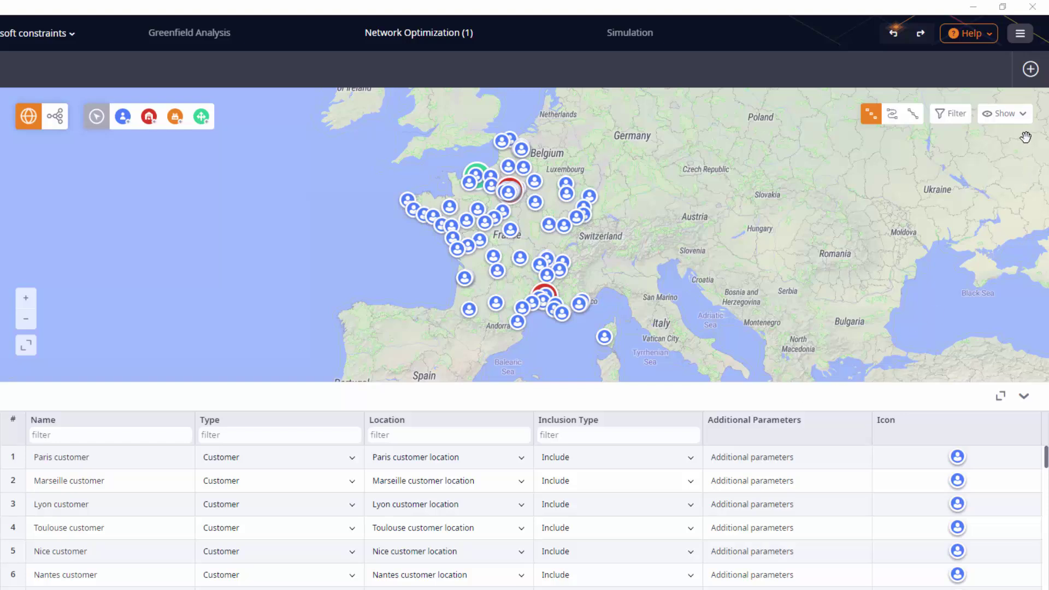
Step: Hide the customers on the map to view only the DCs and supplier, and show the customers again
{"action": "left_click", "coordinate": [1023, 120]}
{"action": "left_click", "coordinate": [992, 139]}
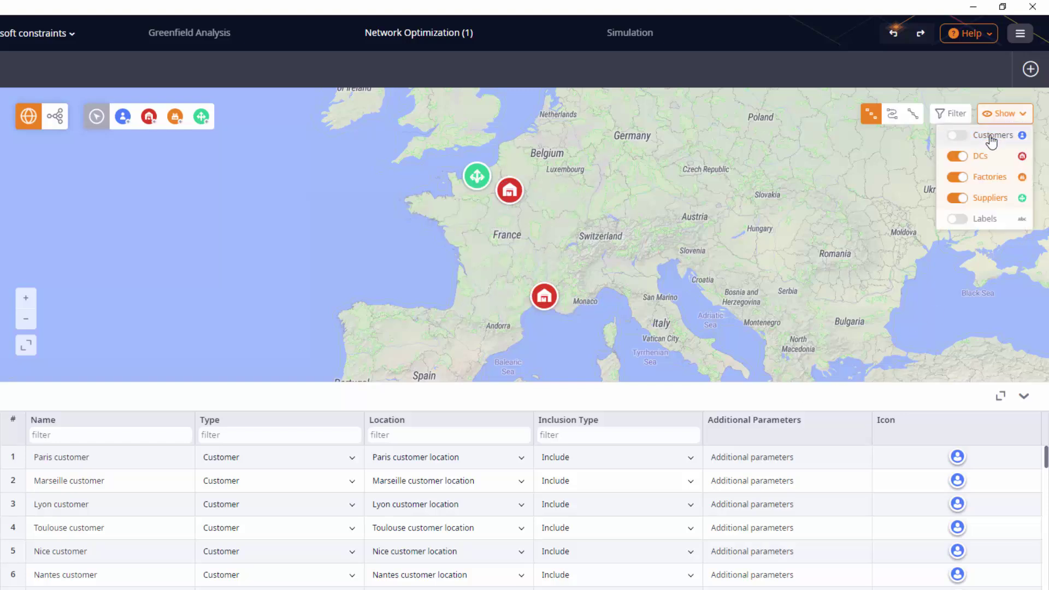
{"action": "left_click", "coordinate": [992, 140]}
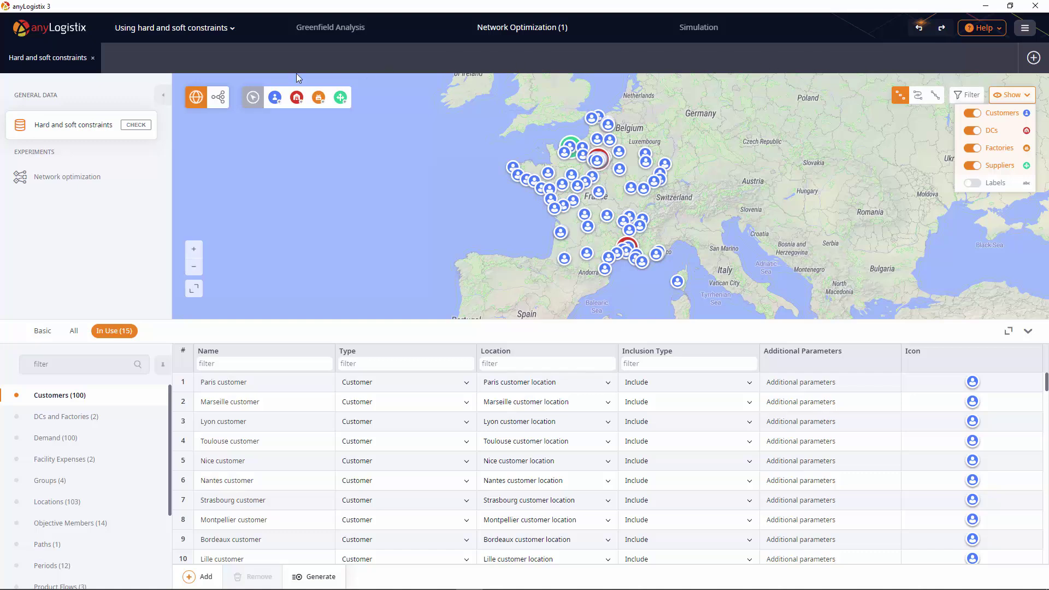
Step: Run the Network optimization experiment for the Hard and soft constraints scenario
{"action": "left_click", "coordinate": [53, 177]}
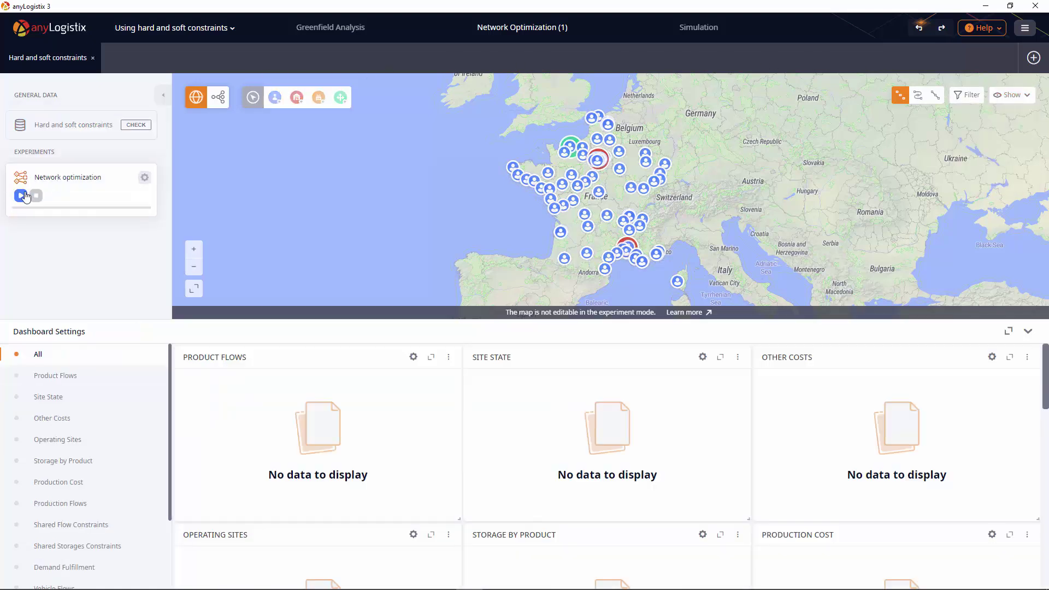
{"action": "left_click", "coordinate": [21, 196]}
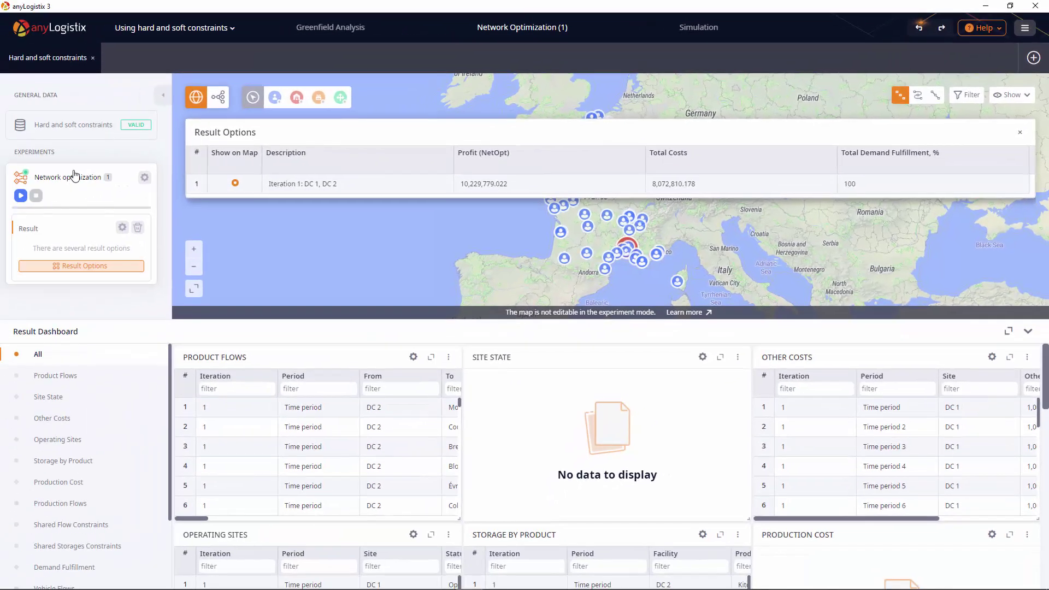
Step: Split the product flow from Port Le Havre to the DCs group by destination in the scenario's Product Flows table
{"action": "left_click", "coordinate": [87, 135]}
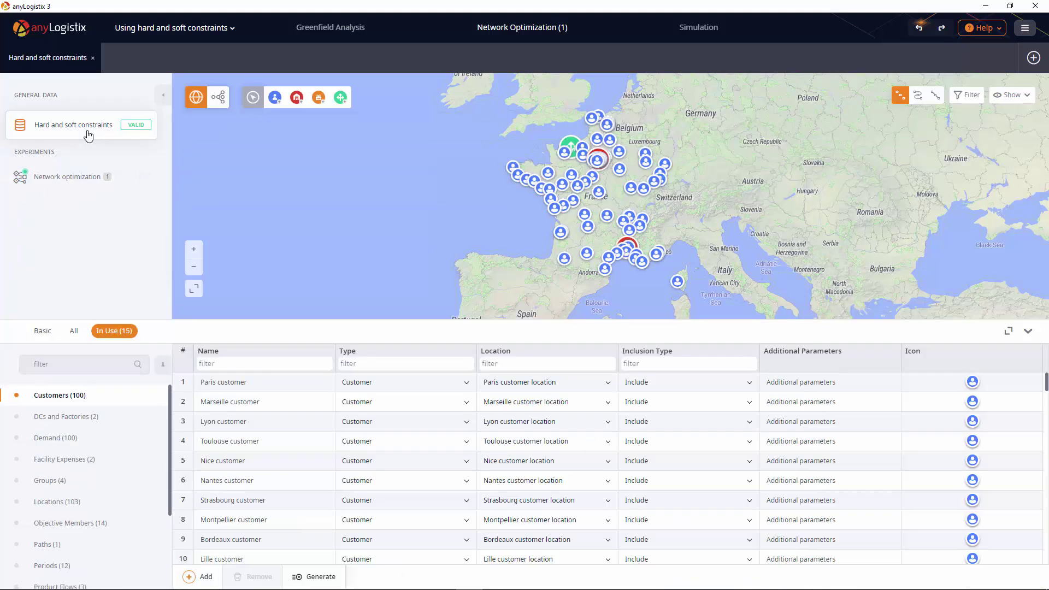
{"action": "scroll", "coordinate": [136, 416], "scroll_direction": "down", "scroll_amount": 3}
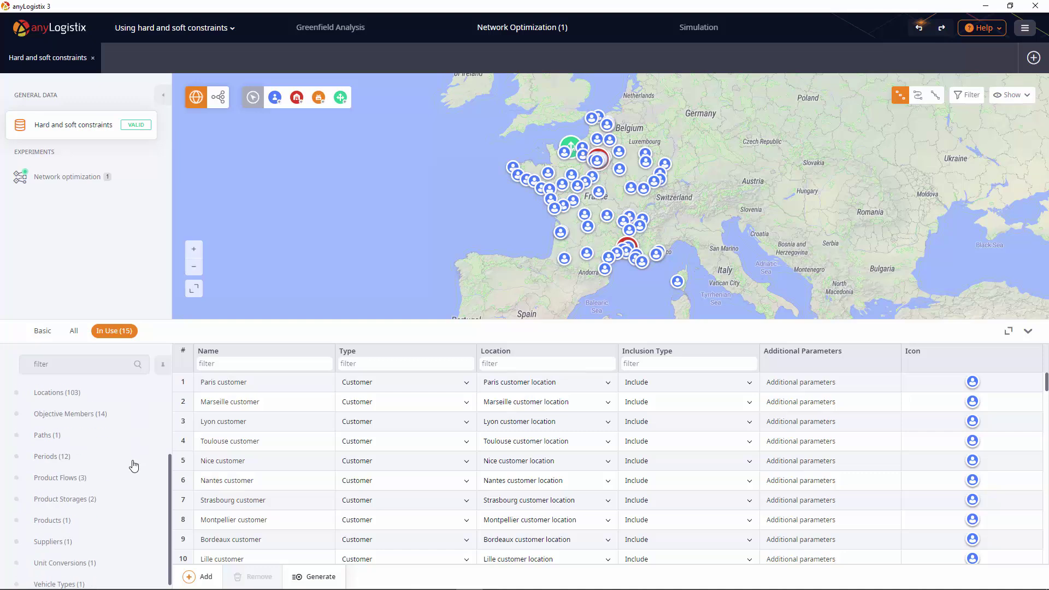
{"action": "left_click", "coordinate": [130, 476]}
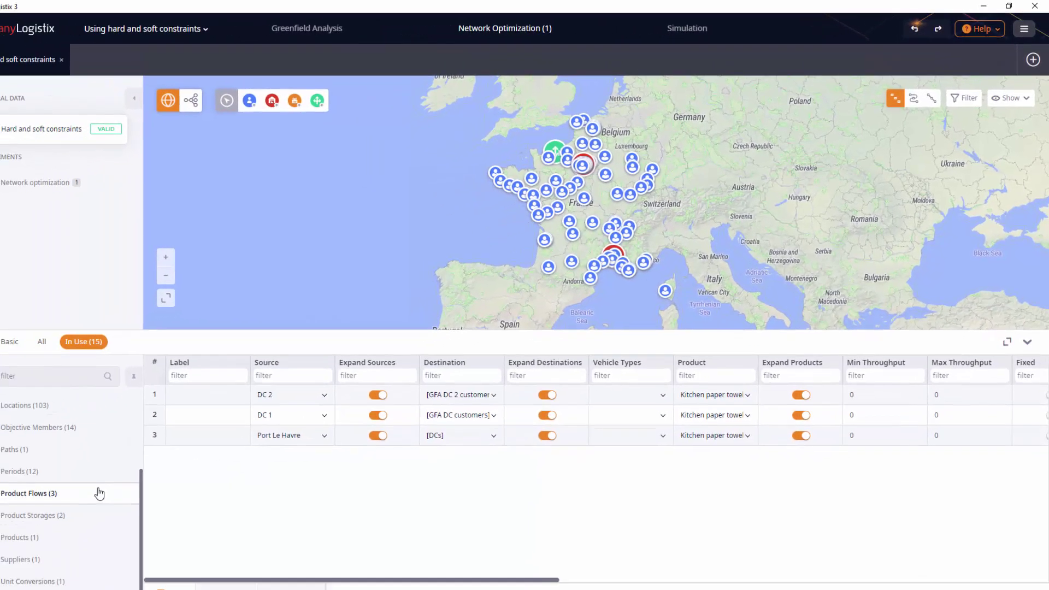
{"action": "left_click", "coordinate": [155, 435]}
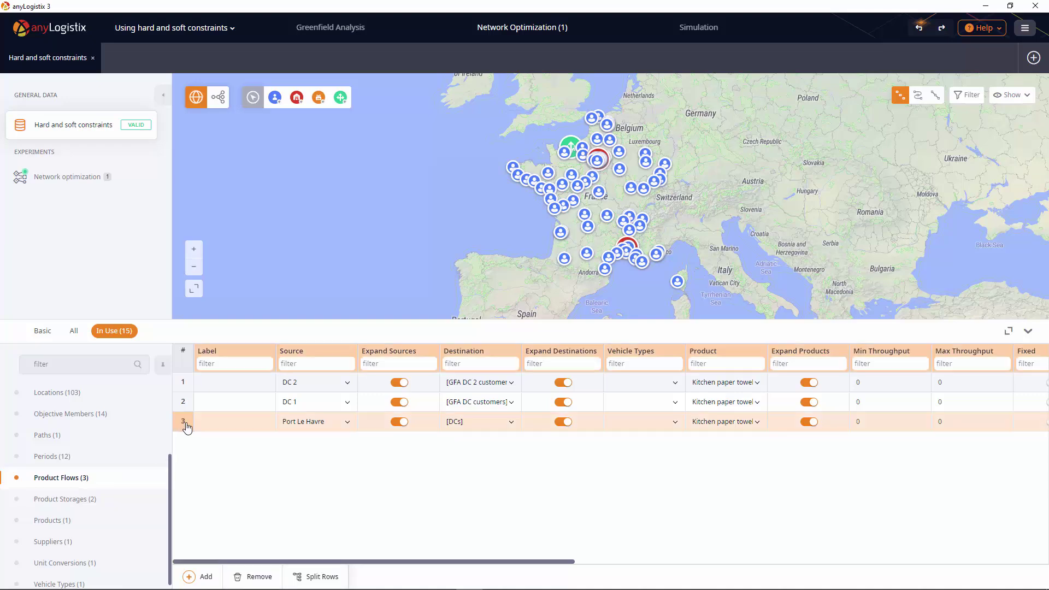
{"action": "left_click", "coordinate": [318, 577]}
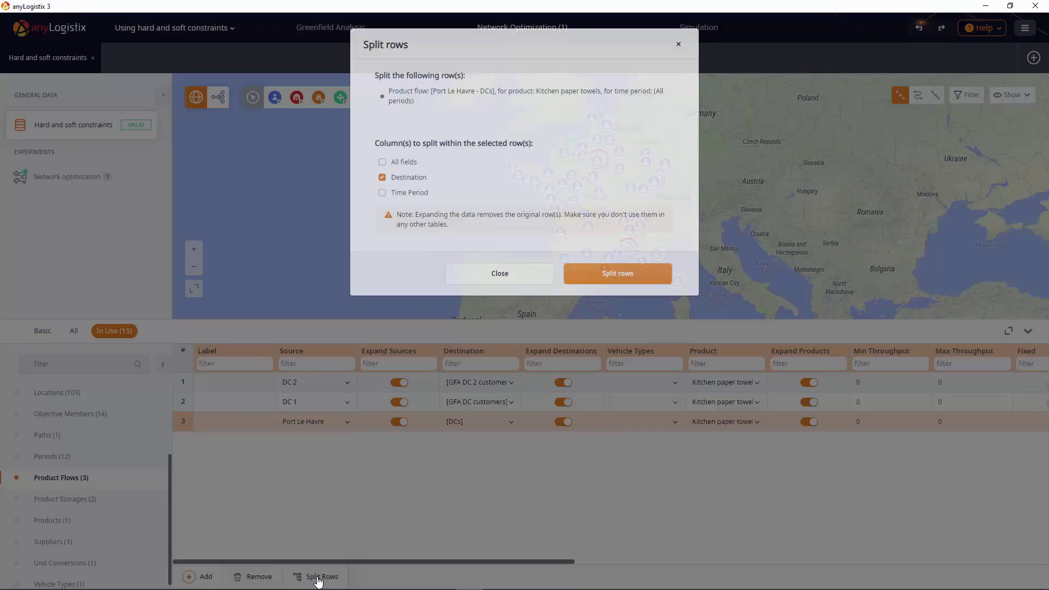
{"action": "left_click", "coordinate": [617, 273]}
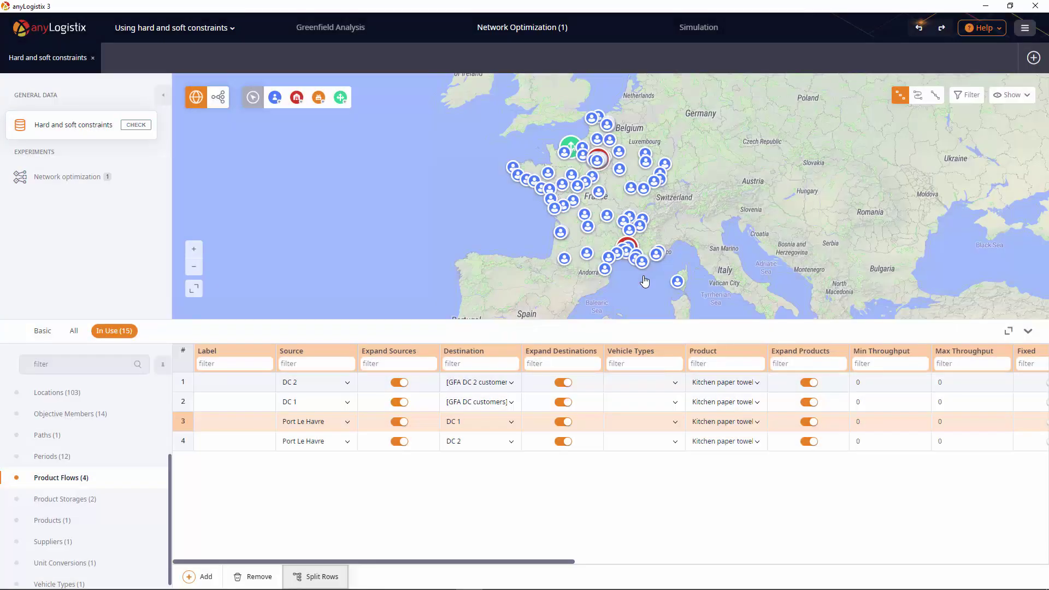
Step: Set the maximum throughput of the Port Le Havre flows to 450,000 for DC 1 and 600,000 for DC 2
{"action": "double_click", "coordinate": [963, 419]}
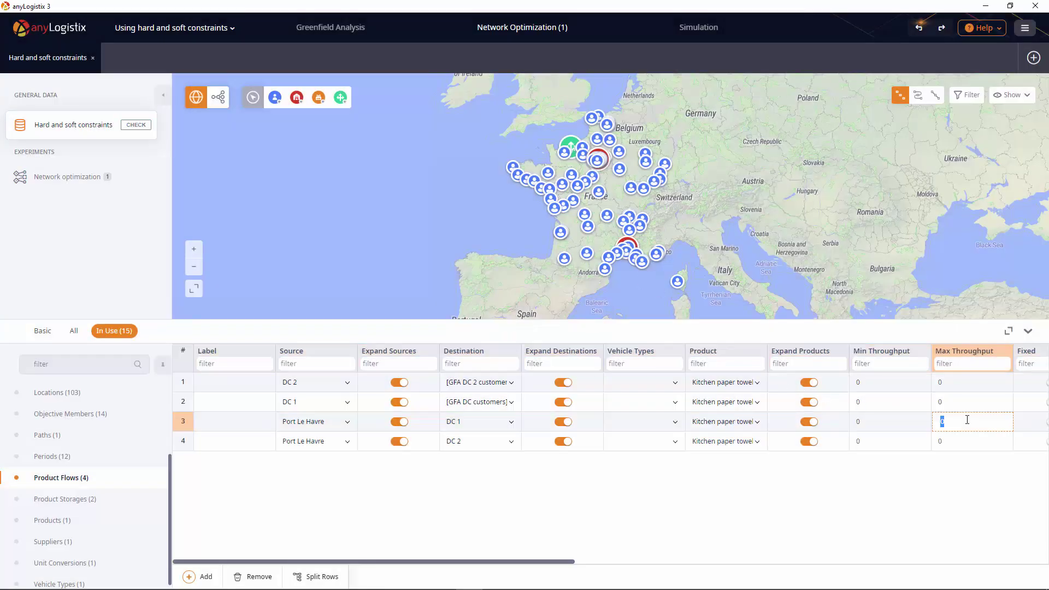
{"action": "key", "text": "Return"}
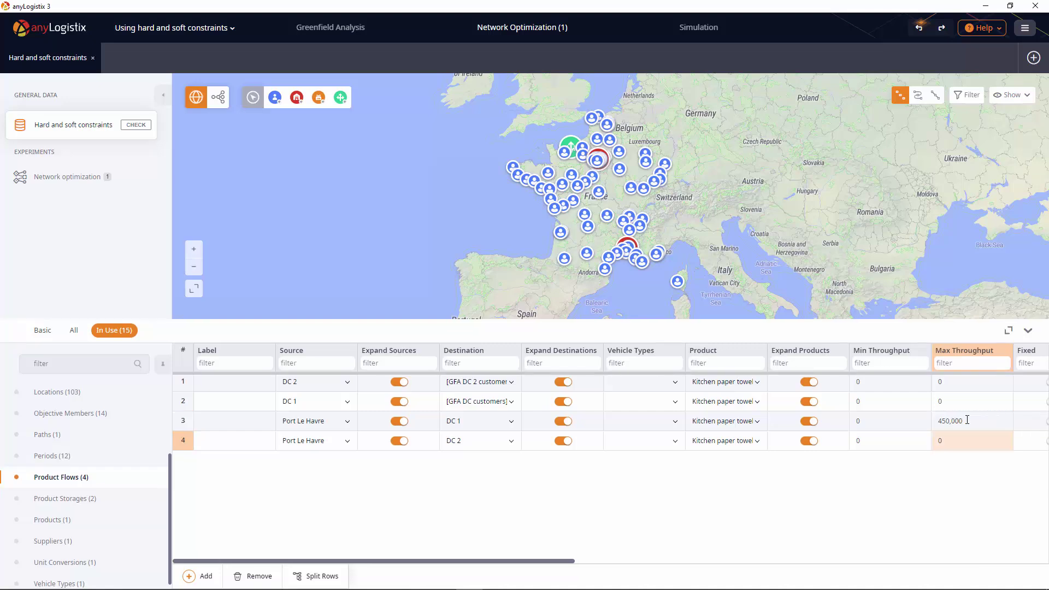
{"action": "type", "text": "600,000"}
{"action": "key", "text": "Return"}
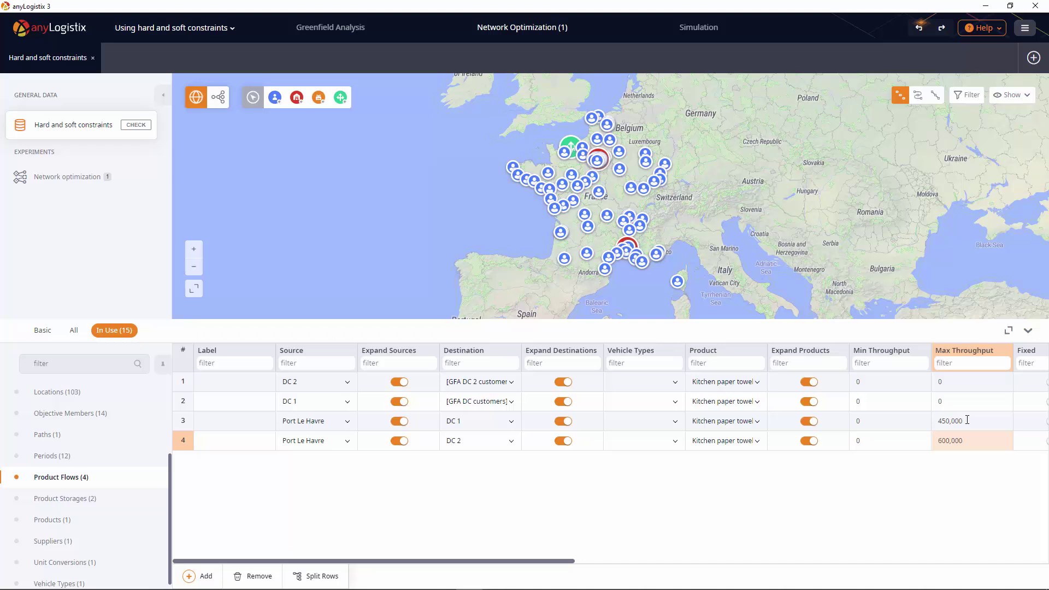
Step: Rerun the Network optimization experiment with the limited Port Le Havre flows
{"action": "left_click", "coordinate": [114, 181]}
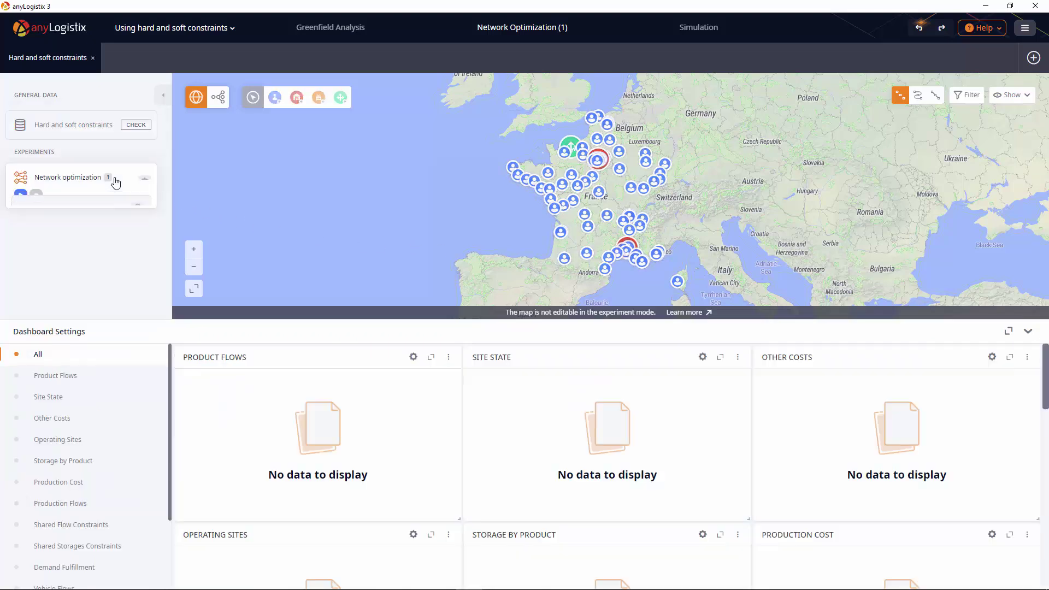
{"action": "left_click", "coordinate": [21, 197]}
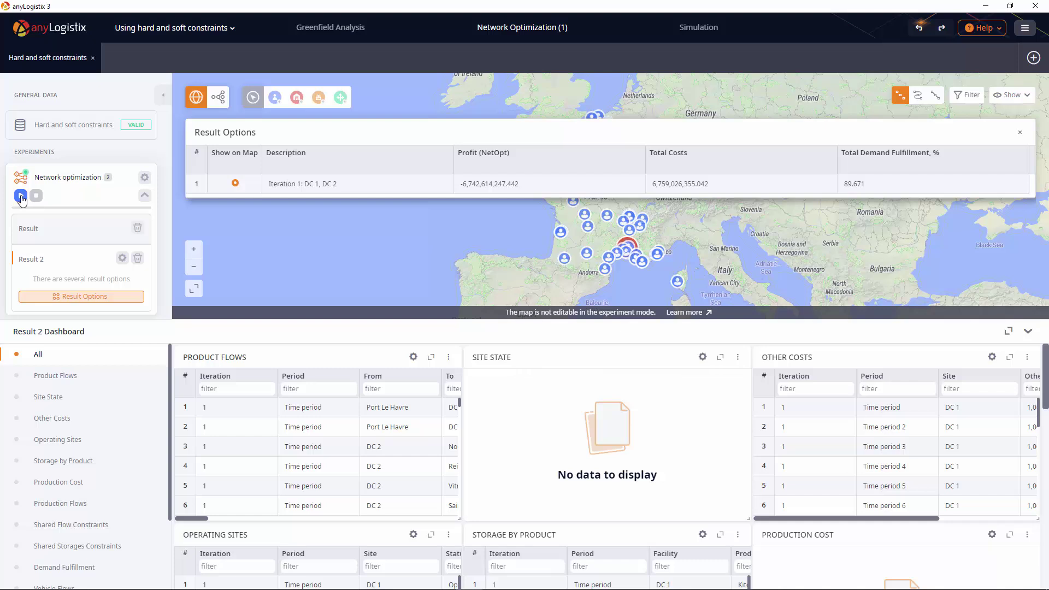
Step: Examine the enlarged Demand Fulfillment results sorted by ascending percentage, and close the enlarged table
{"action": "left_click", "coordinate": [149, 574]}
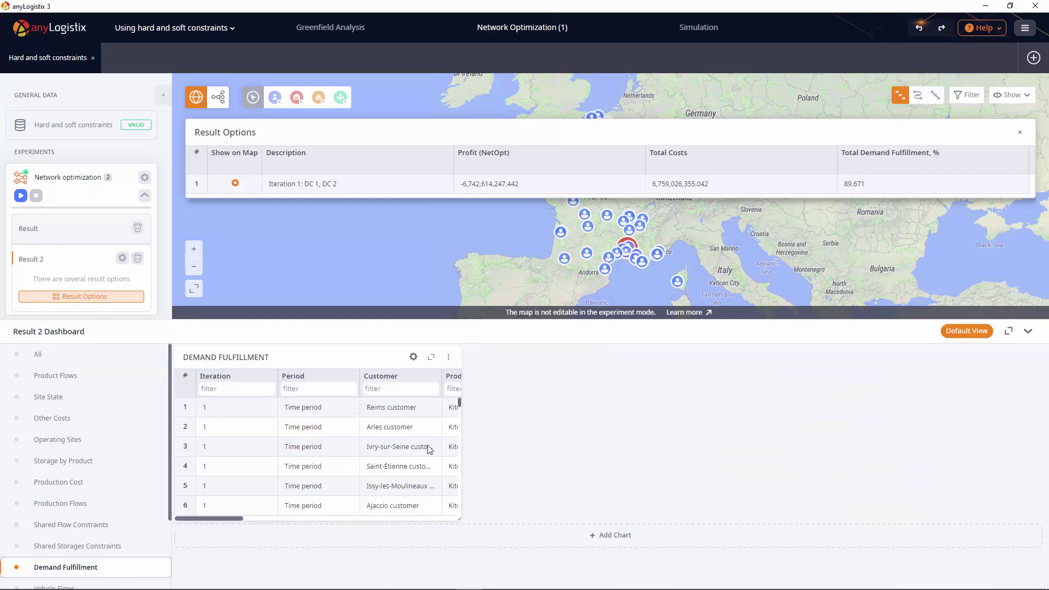
{"action": "left_click", "coordinate": [432, 358]}
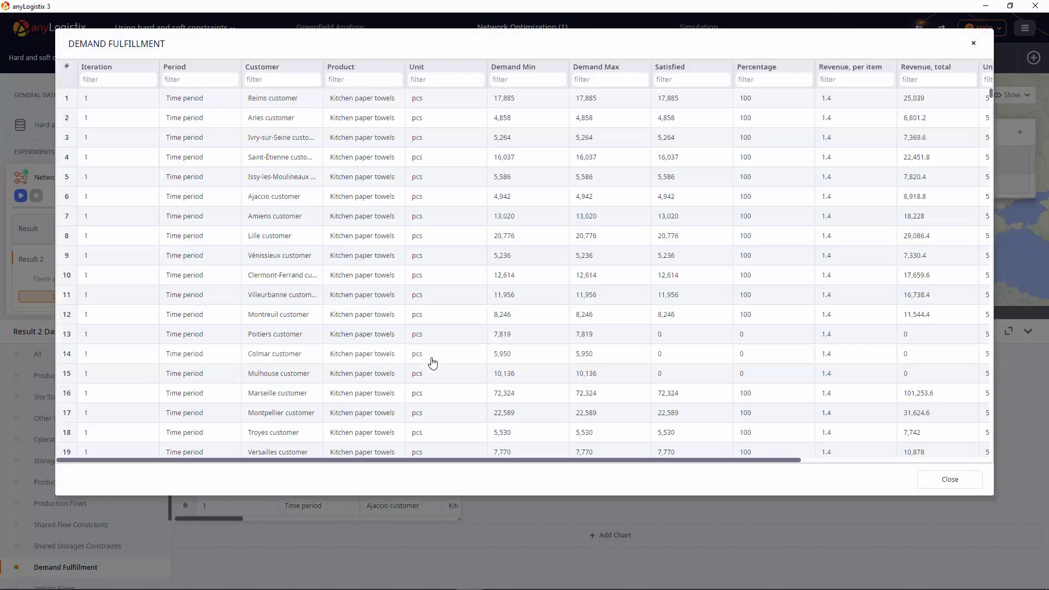
{"action": "left_click", "coordinate": [796, 66]}
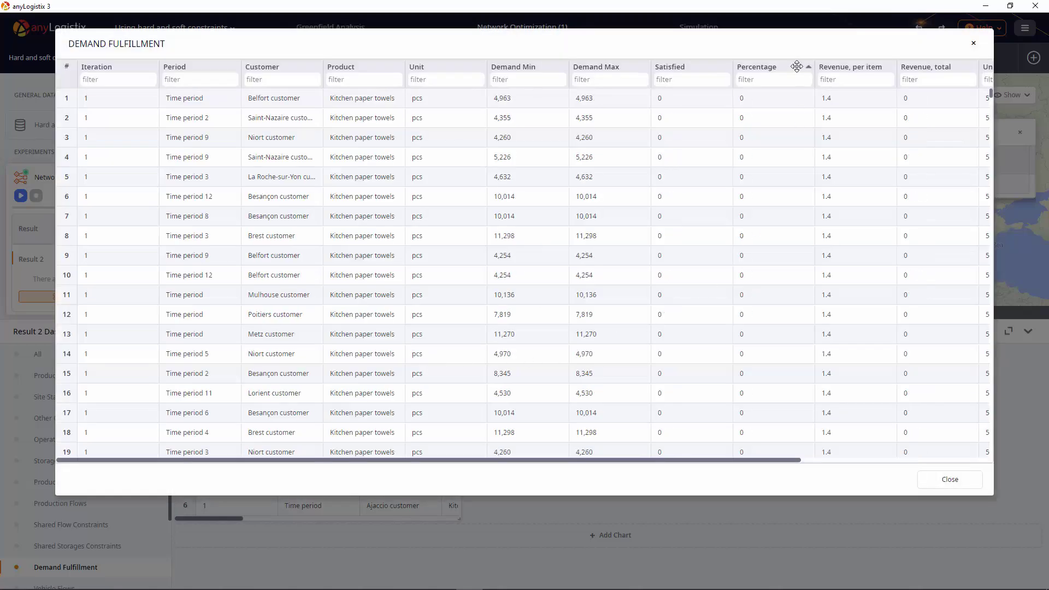
{"action": "scroll", "coordinate": [783, 131], "scroll_direction": "down", "scroll_amount": 18}
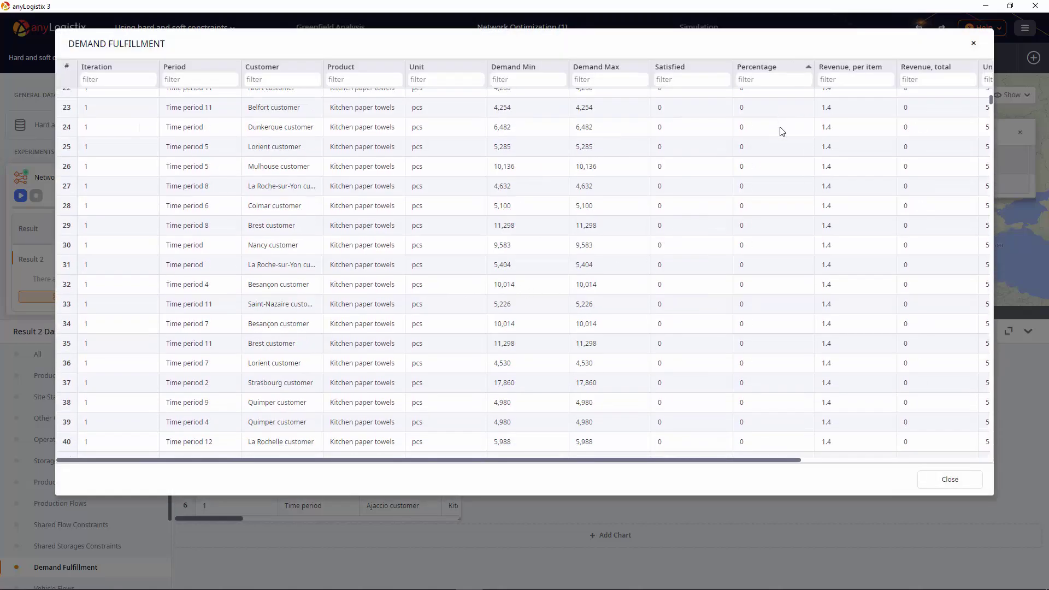
{"action": "scroll", "coordinate": [782, 131], "scroll_direction": "up", "scroll_amount": 18}
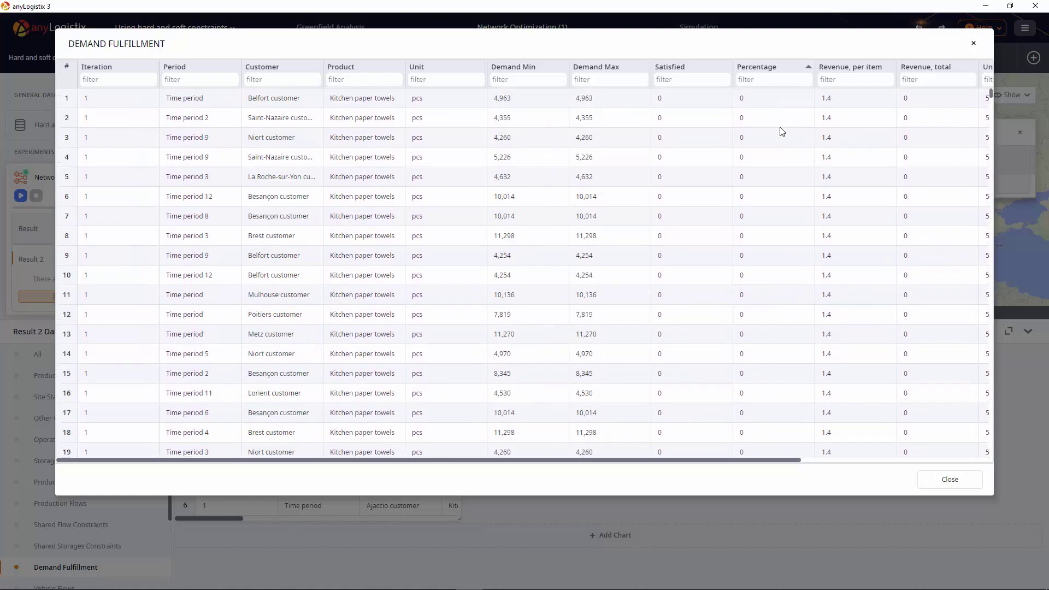
{"action": "key", "text": "Escape"}
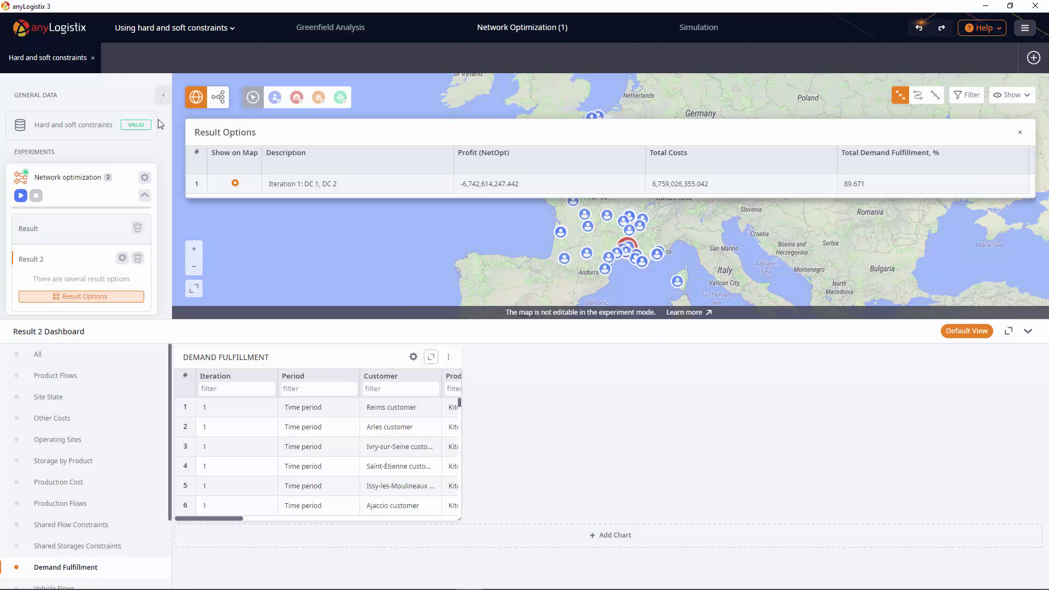
Step: Add a new DC in eastern France on the scenario map and name it DC 3
{"action": "left_click", "coordinate": [113, 134]}
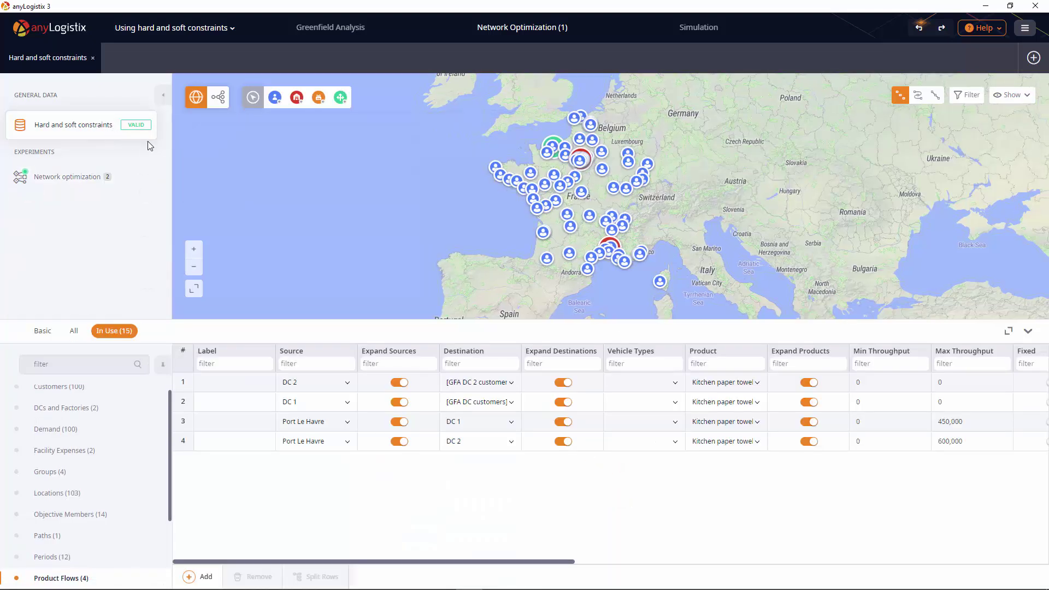
{"action": "left_click", "coordinate": [297, 98]}
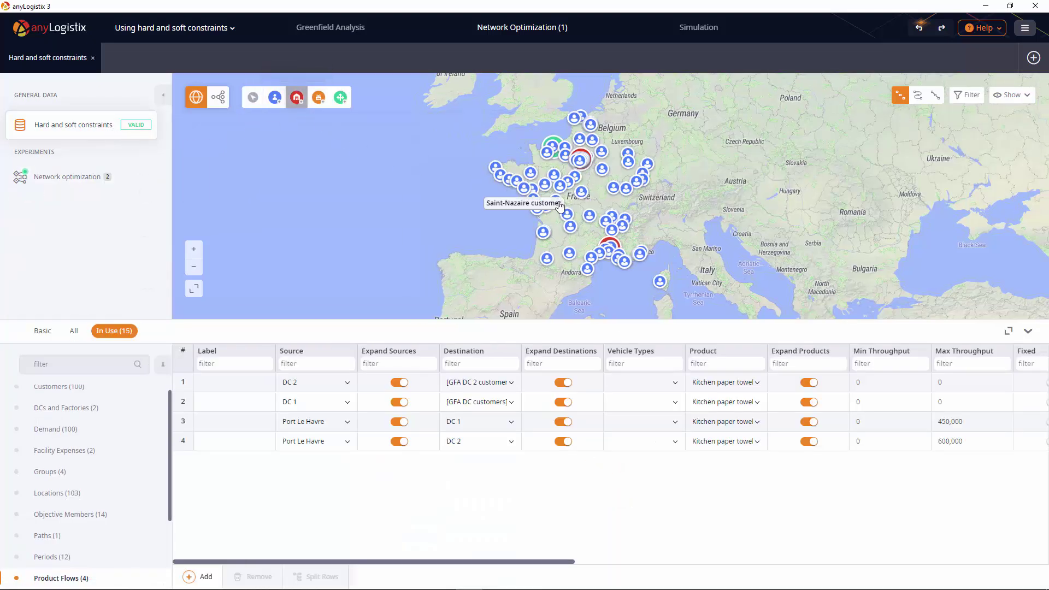
{"action": "left_click", "coordinate": [606, 199]}
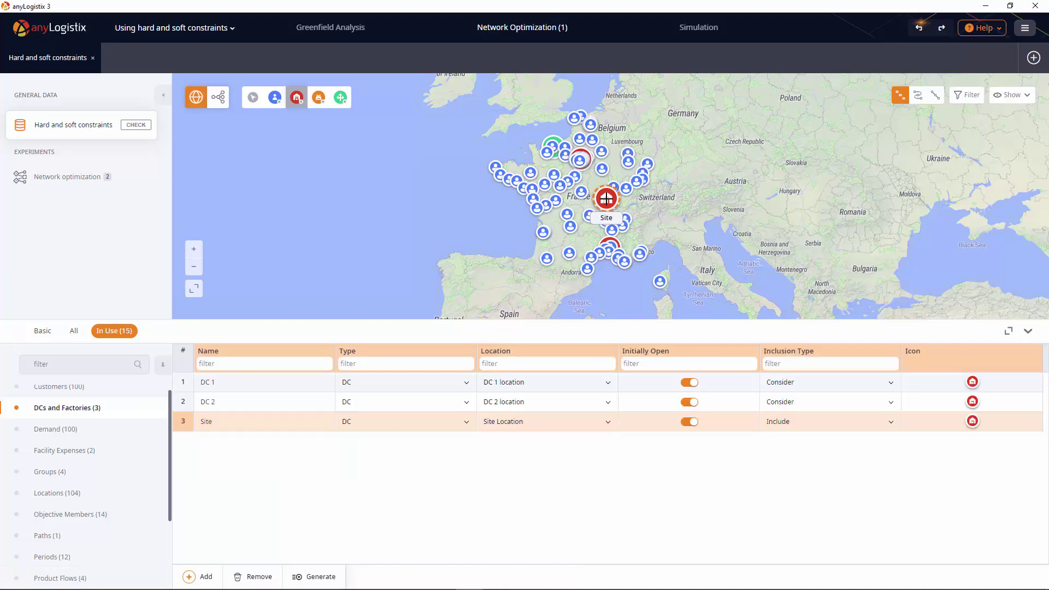
{"action": "double_click", "coordinate": [261, 420]}
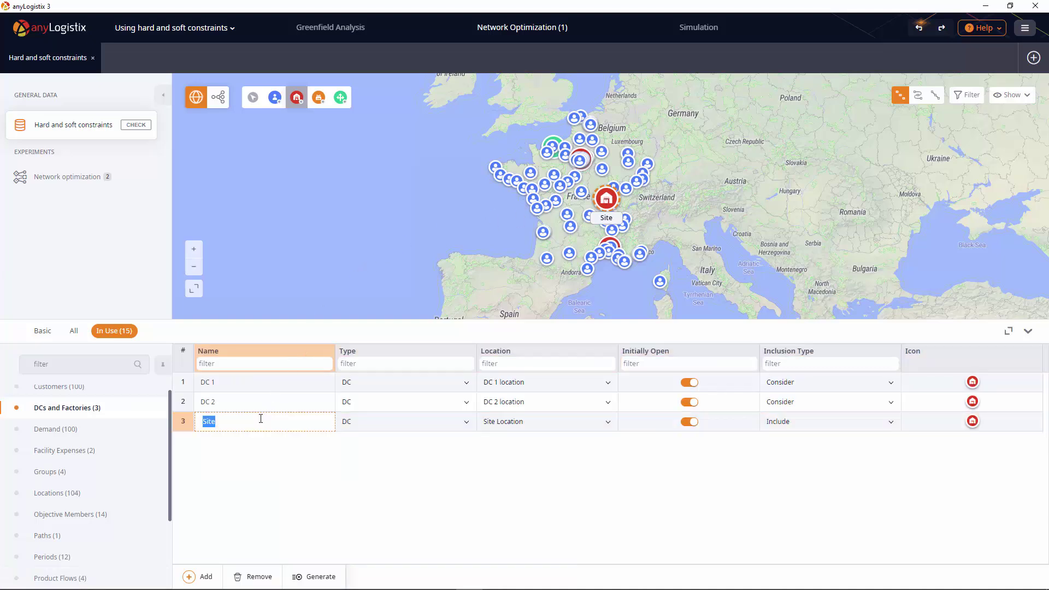
{"action": "type", "text": "DC 3"}
{"action": "key", "text": "Return"}
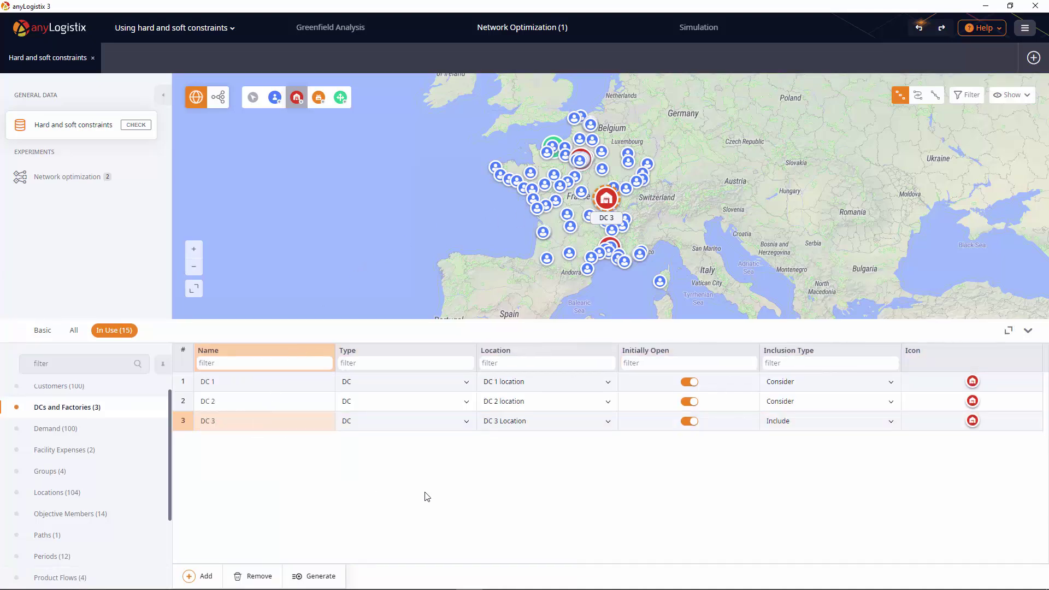
Step: Make DC 3 not initially open and set its inclusion type to Consider
{"action": "left_click", "coordinate": [690, 424]}
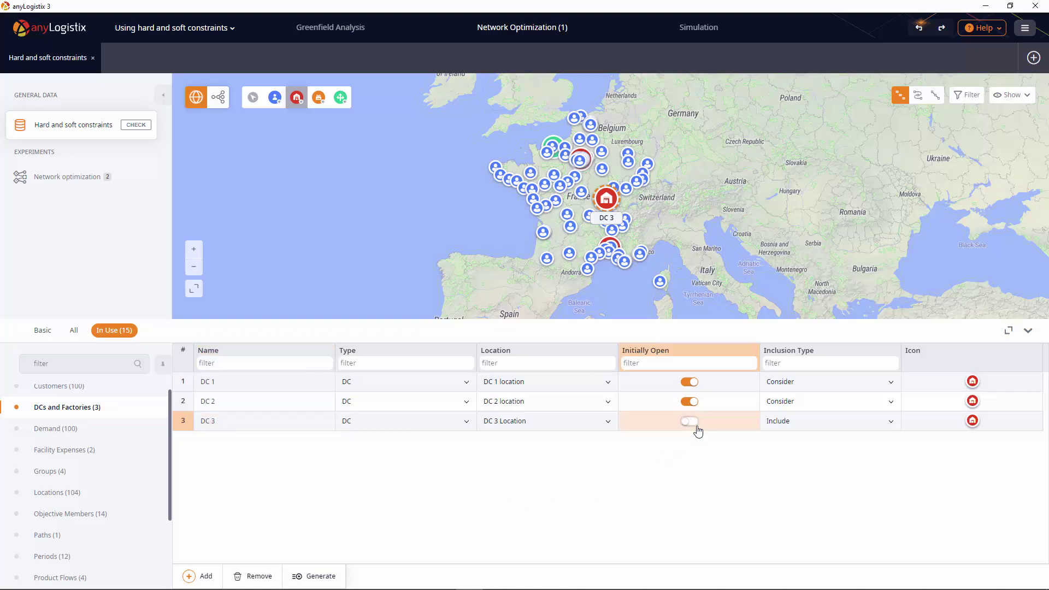
{"action": "left_click", "coordinate": [890, 424]}
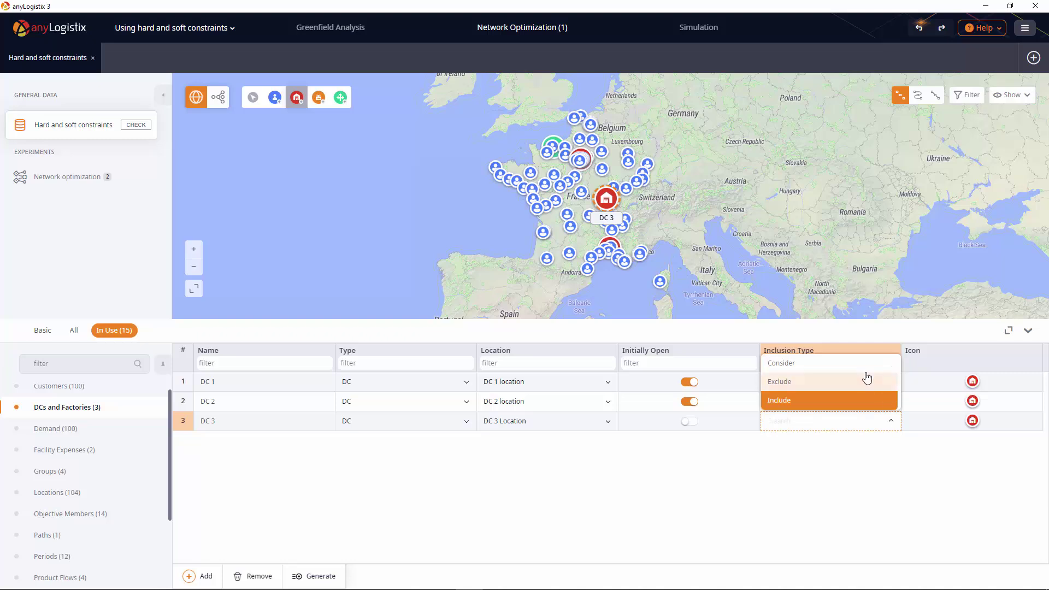
{"action": "left_click", "coordinate": [860, 373]}
Step: Set the inclusion type of both DC 1 and DC 2 to Include
{"action": "left_click_drag", "start_coordinate": [859, 381], "coordinate": [857, 404]}
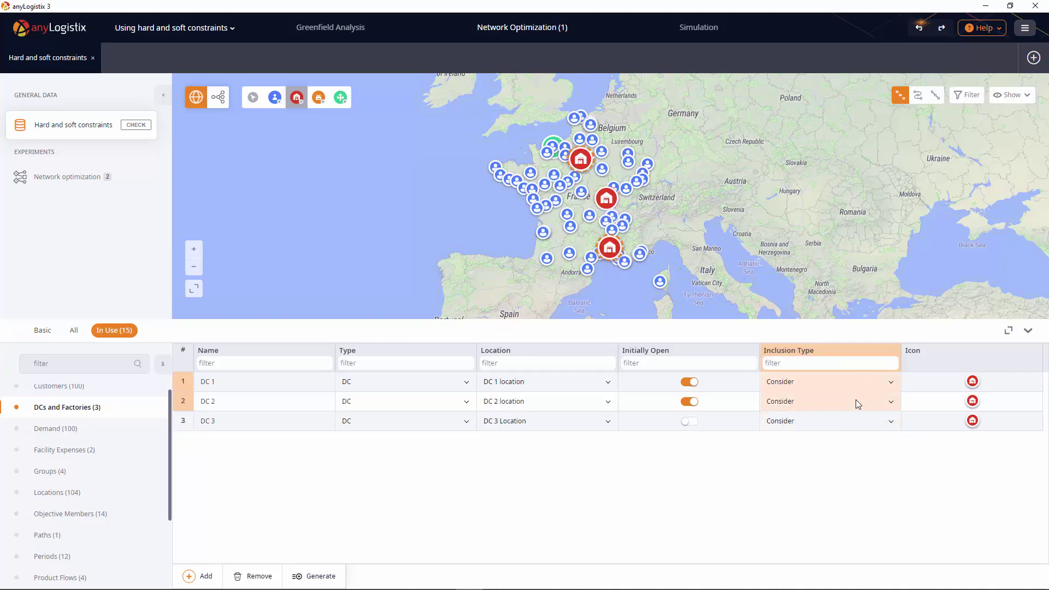
{"action": "double_click", "coordinate": [856, 399]}
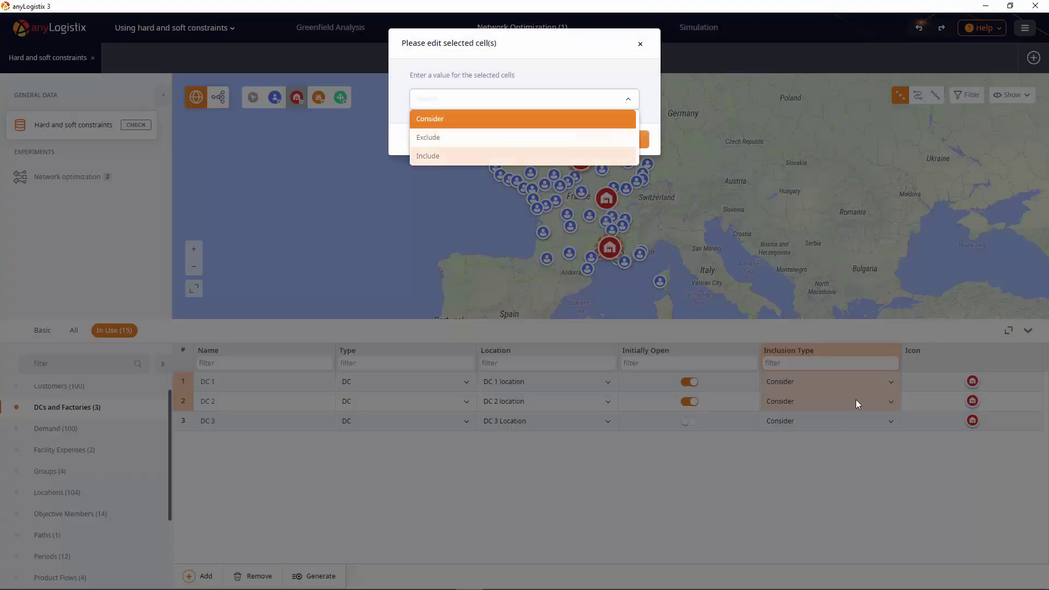
{"action": "key", "text": "Return"}
{"action": "key", "text": "Tab"}
{"action": "key", "text": "Tab"}
{"action": "key", "text": "Return"}
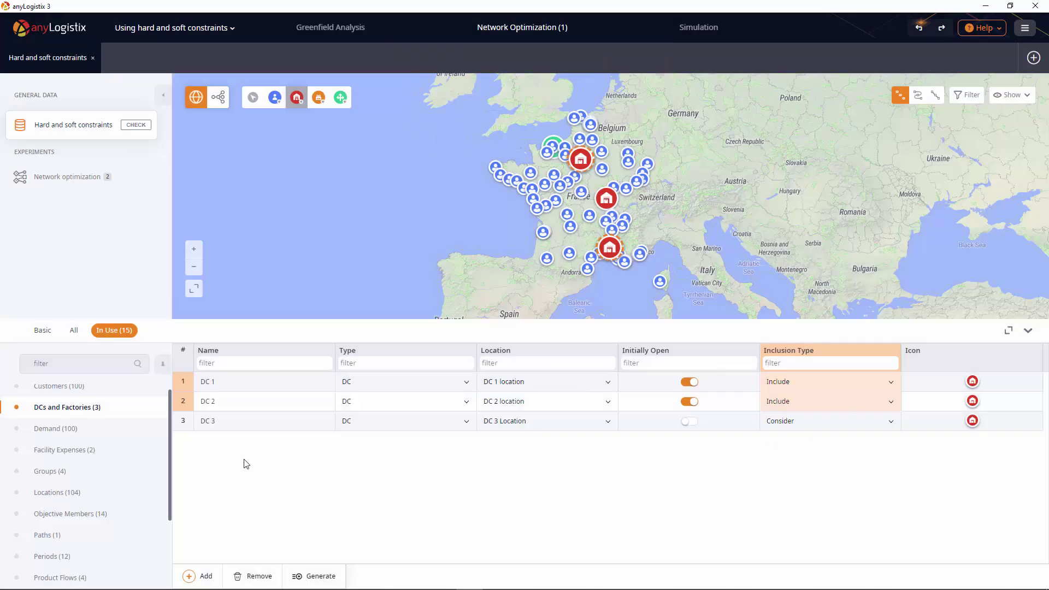
Step: Add two new rows to the Facility Expenses table
{"action": "left_click", "coordinate": [141, 454]}
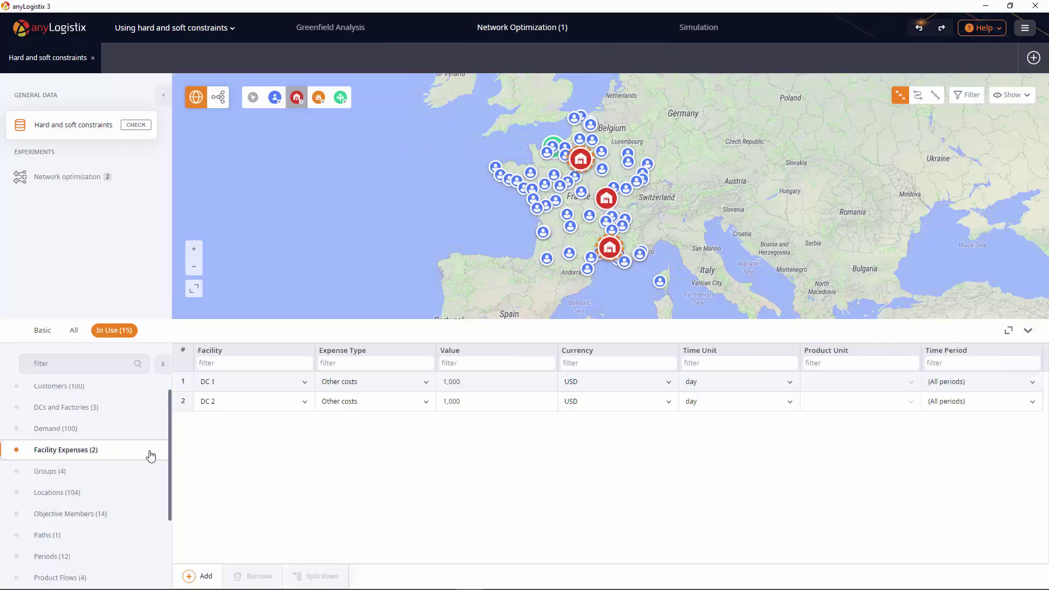
{"action": "left_click", "coordinate": [203, 575]}
{"action": "left_click", "coordinate": [203, 576]}
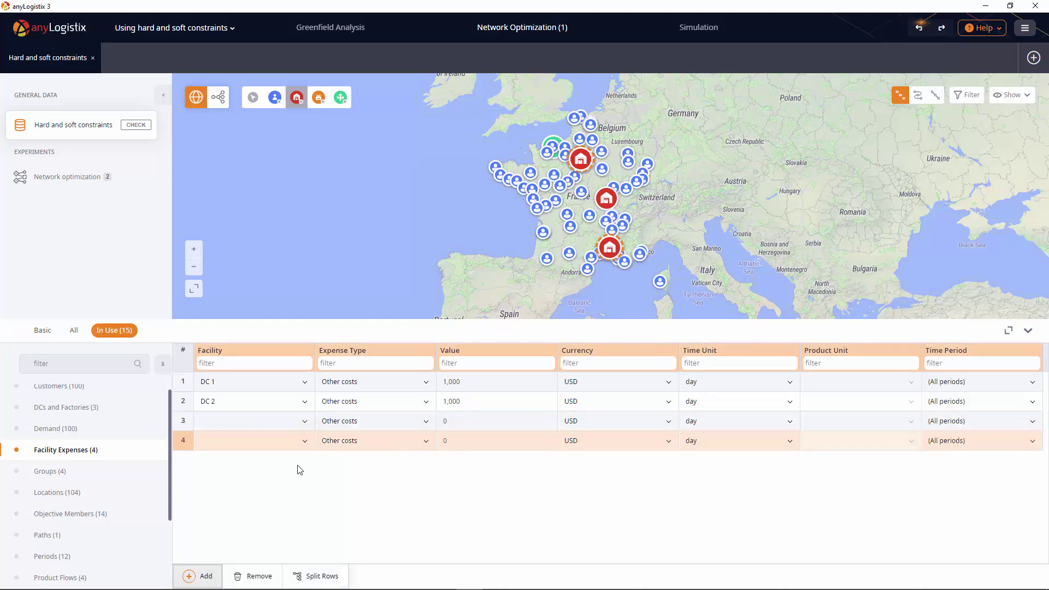
Step: Set the facility of both new rows in the Facility Expenses table to DC 3 in one edit
{"action": "left_click_drag", "start_coordinate": [295, 425], "coordinate": [290, 441]}
{"action": "double_click", "coordinate": [290, 440]}
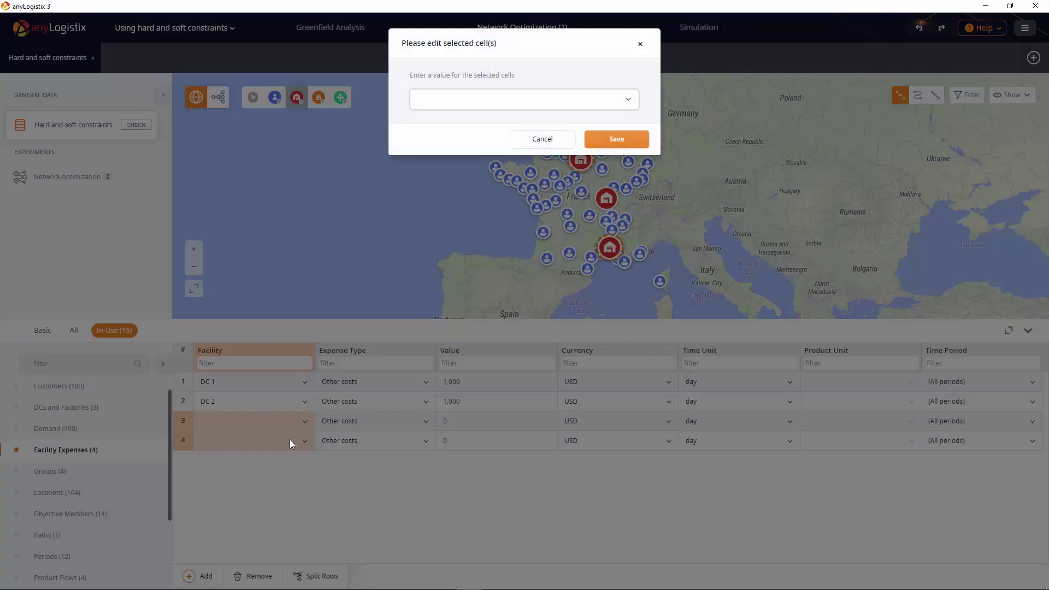
{"action": "key", "text": "Down"}
{"action": "key", "text": "Down"}
{"action": "key", "text": "Down"}
{"action": "key", "text": "Down"}
{"action": "key", "text": "Down"}
{"action": "key", "text": "Down"}
{"action": "key", "text": "Down"}
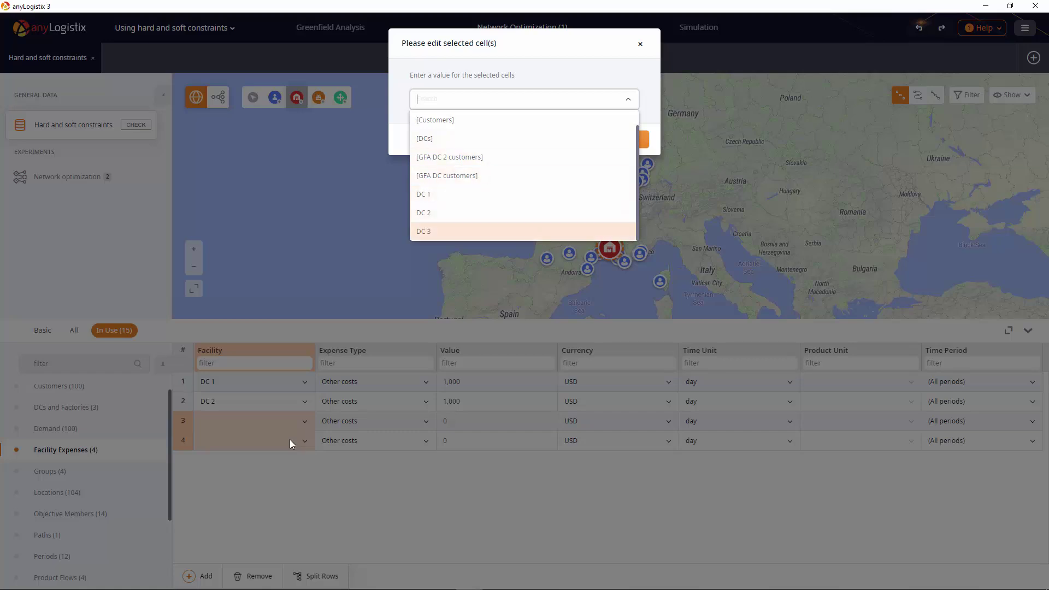
{"action": "key", "text": "Return"}
{"action": "key", "text": "Tab"}
{"action": "key", "text": "Tab"}
{"action": "key", "text": "Return"}
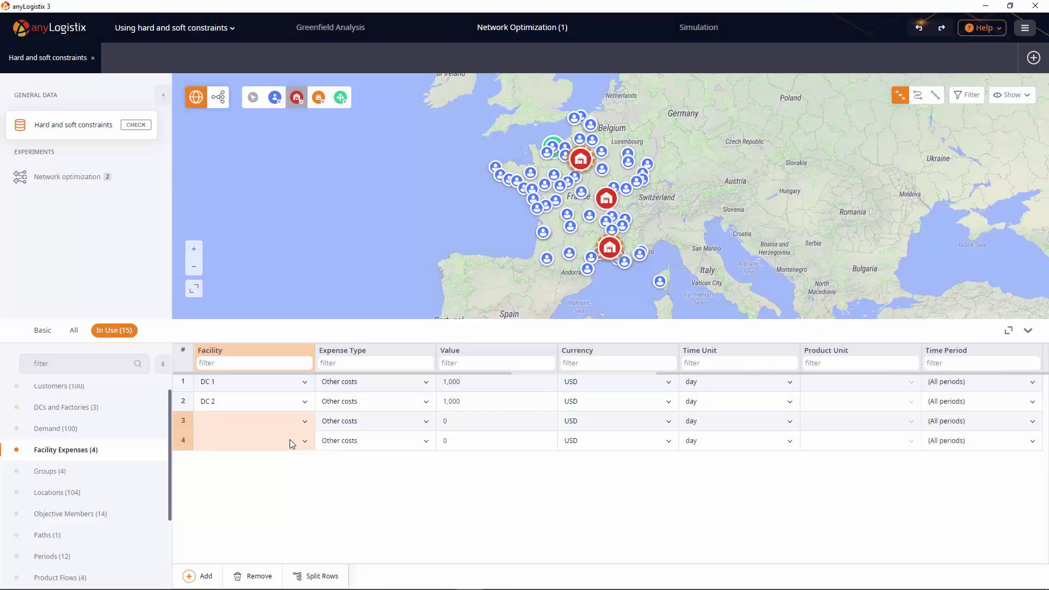
Step: Give DC 3 an Initial cost expense of 10,000 in row 3 and set its Other costs value in row 4 to 1,000
{"action": "double_click", "coordinate": [408, 427]}
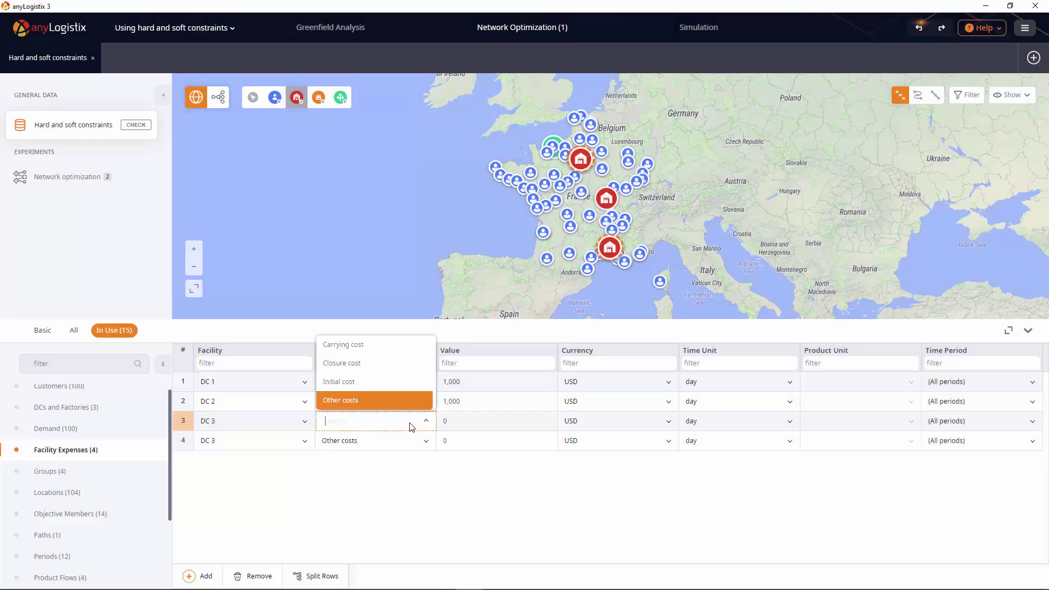
{"action": "left_click", "coordinate": [377, 382]}
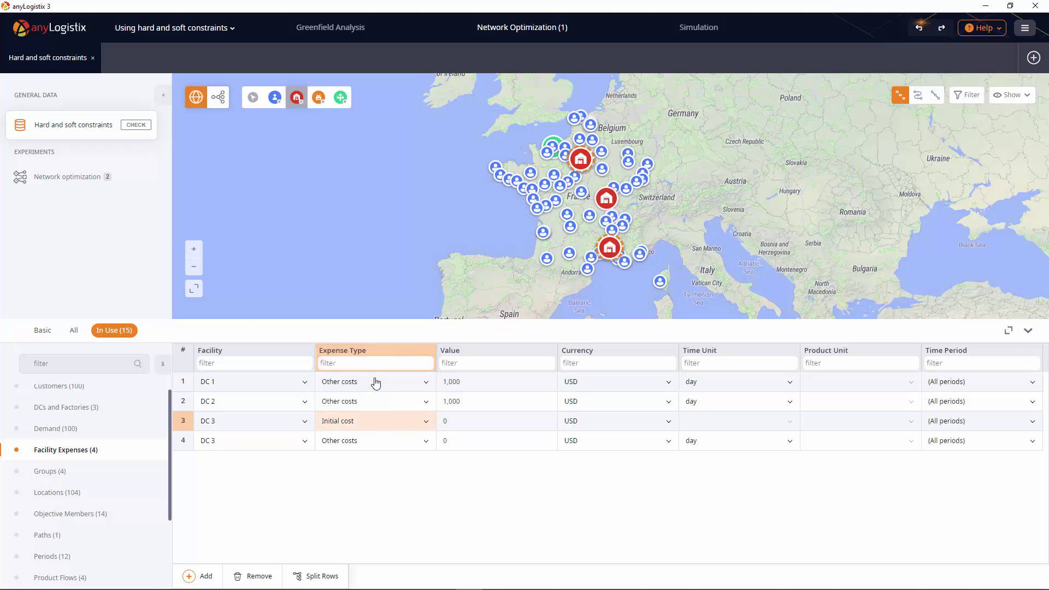
{"action": "double_click", "coordinate": [468, 426]}
{"action": "type", "text": "10,000"}
{"action": "key", "text": "Return"}
{"action": "type", "text": "1,0"}
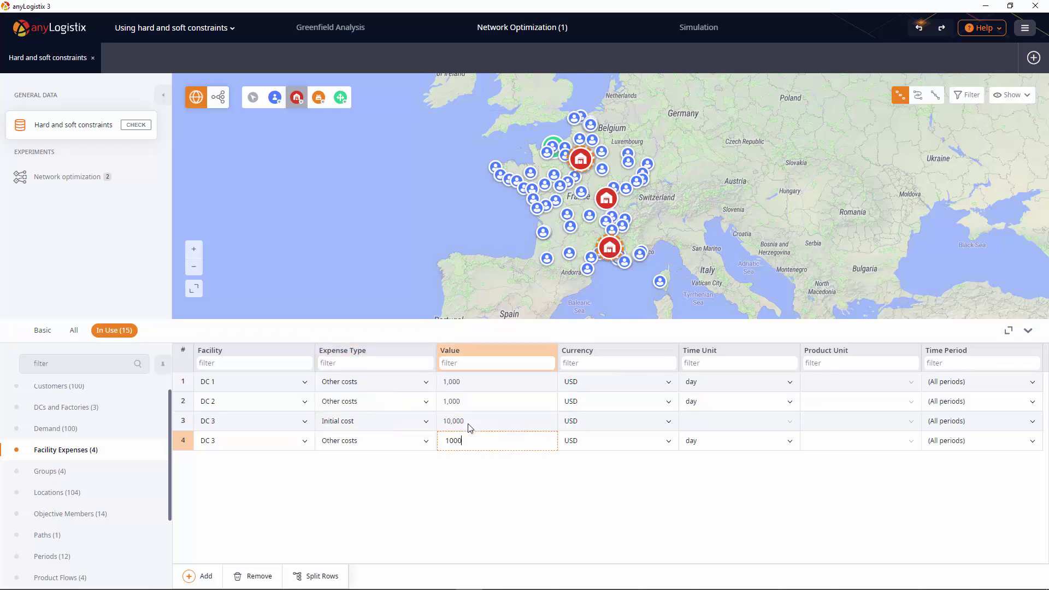
{"action": "type", "text": "00"}
{"action": "key", "text": "Return"}
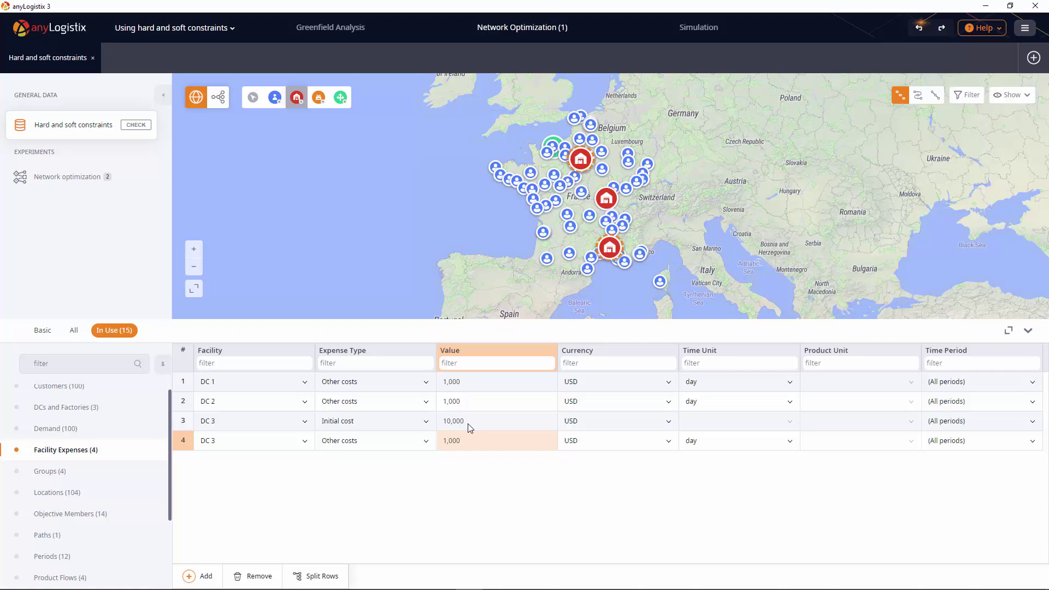
Step: Add two new rows to the Product Flows table
{"action": "scroll", "coordinate": [140, 531], "scroll_direction": "down", "scroll_amount": 2}
{"action": "left_click", "coordinate": [136, 529]}
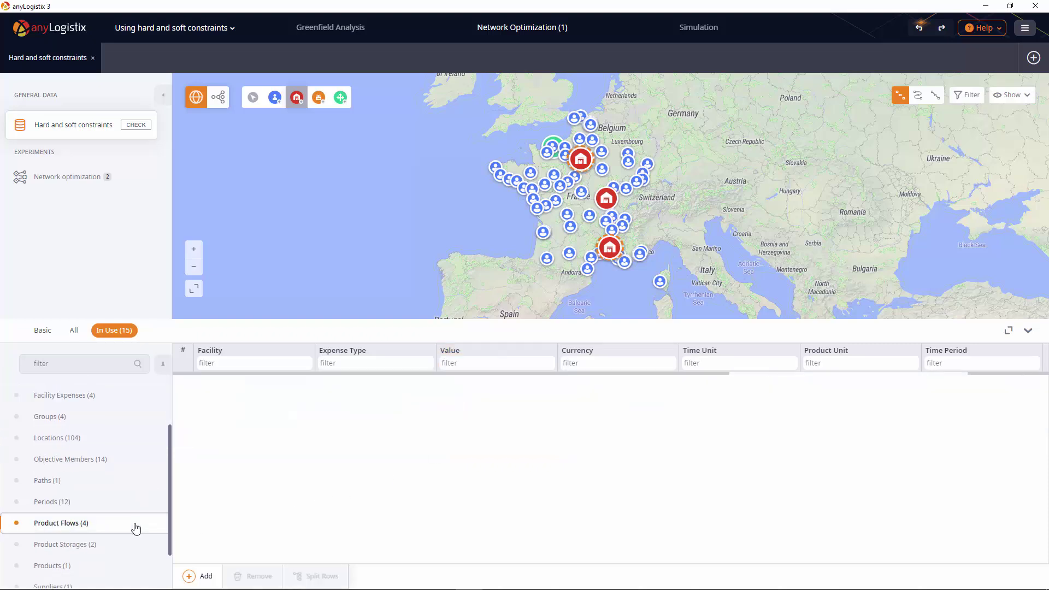
{"action": "left_click", "coordinate": [190, 577]}
{"action": "left_click", "coordinate": [190, 577]}
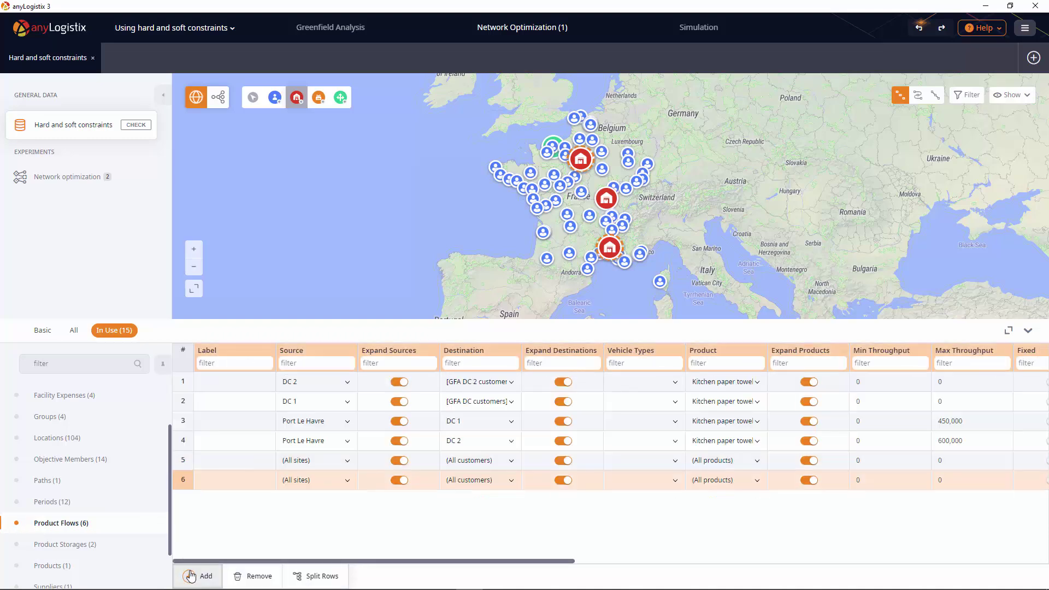
Step: Set the first new product flow to run from Port Le Havre to DC 3, and the second one's source to DC 3
{"action": "left_click", "coordinate": [345, 464]}
{"action": "type", "text": "port"}
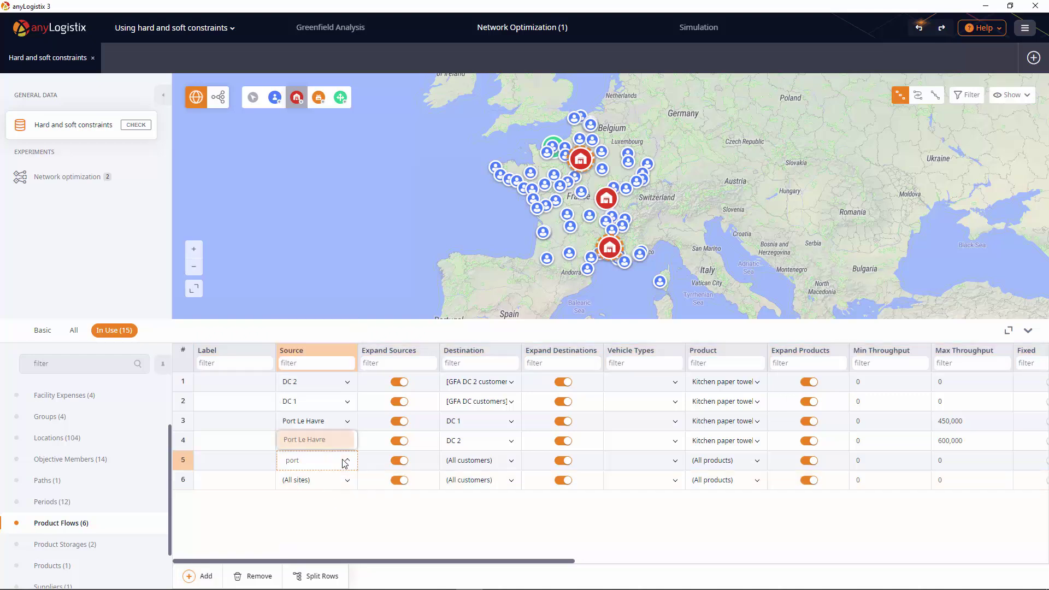
{"action": "left_click", "coordinate": [319, 441]}
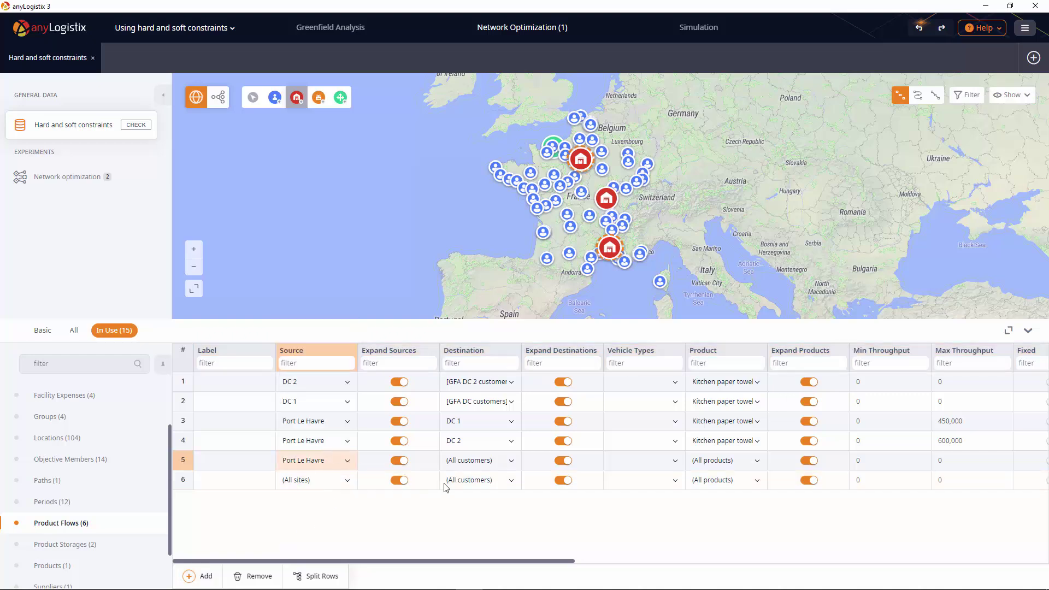
{"action": "left_click", "coordinate": [514, 462]}
{"action": "type", "text": "dc 3"}
{"action": "left_click", "coordinate": [503, 442]}
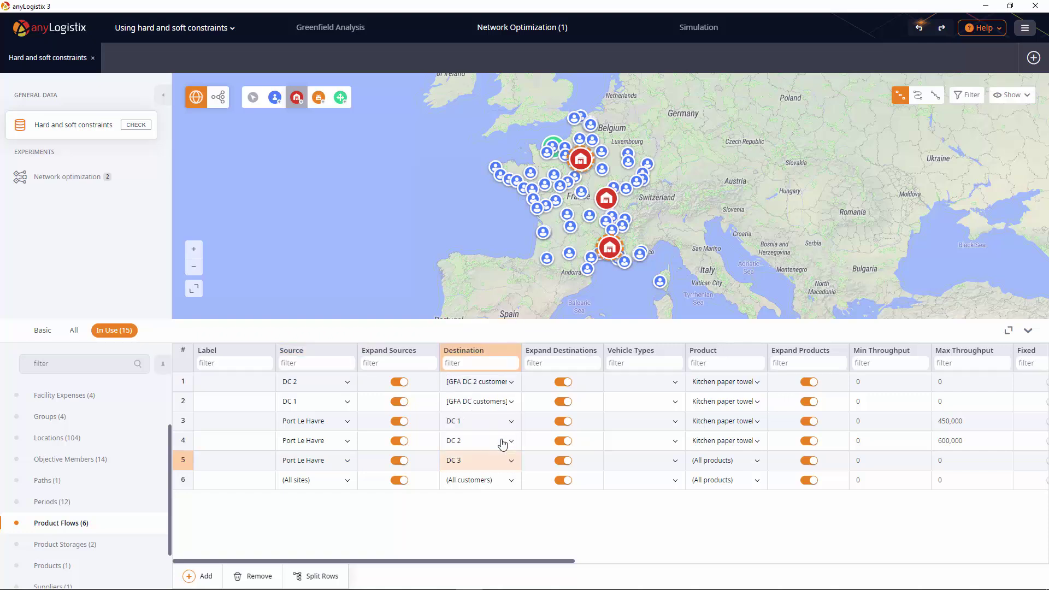
{"action": "left_click", "coordinate": [328, 481]}
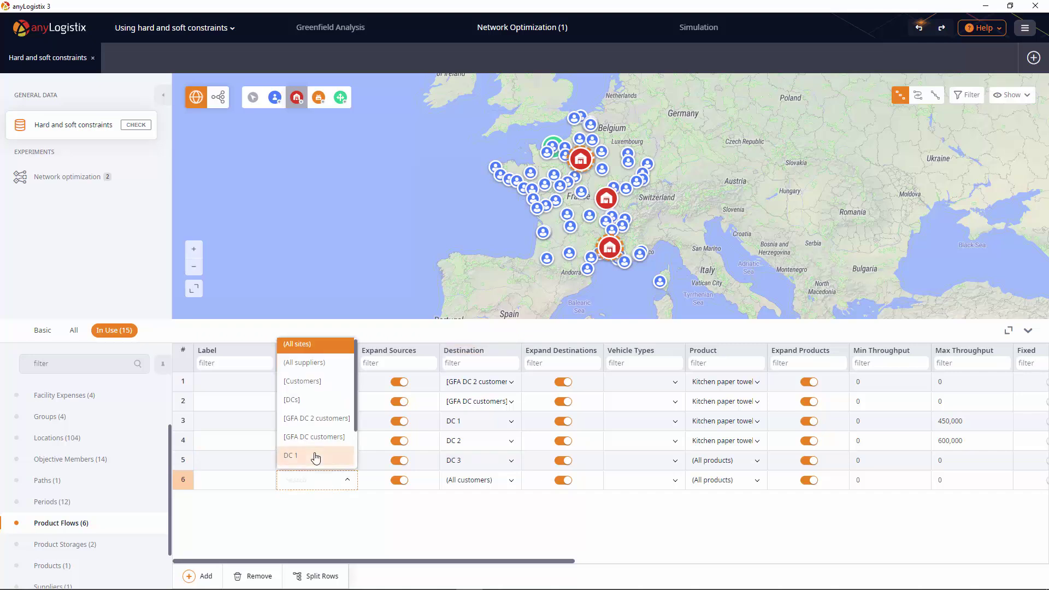
{"action": "left_click", "coordinate": [314, 453]}
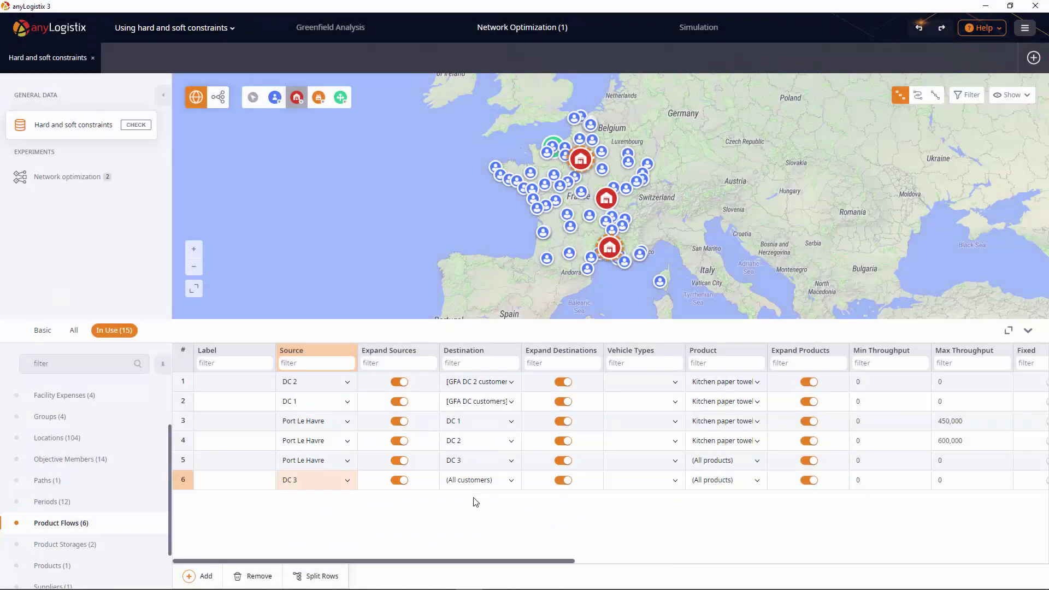
Step: Add a row to the Product Storages table for facility DC 3 with the kitchen paper towel product
{"action": "left_click", "coordinate": [135, 551]}
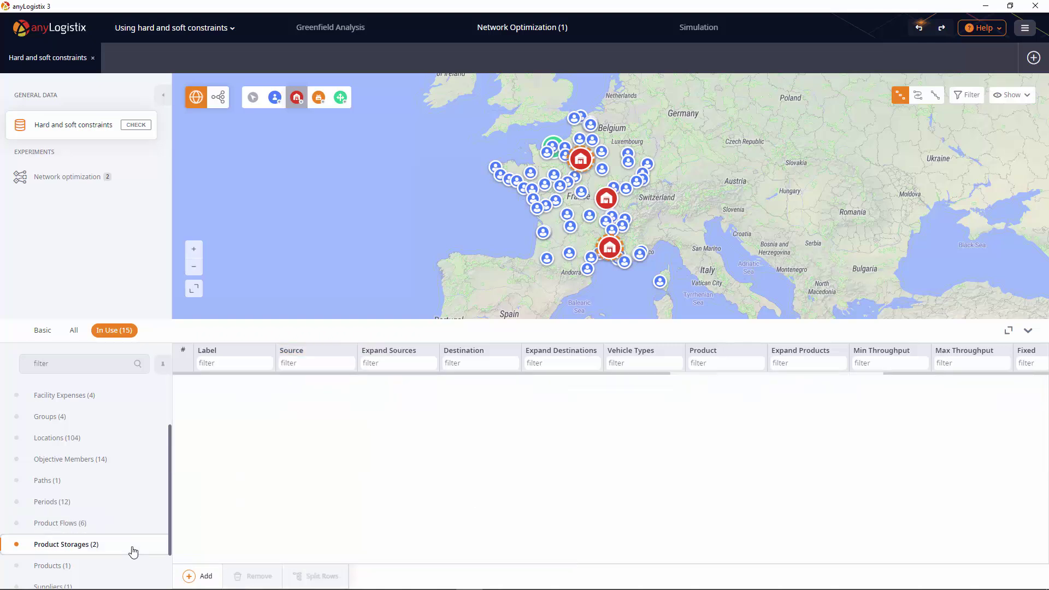
{"action": "left_click", "coordinate": [203, 576]}
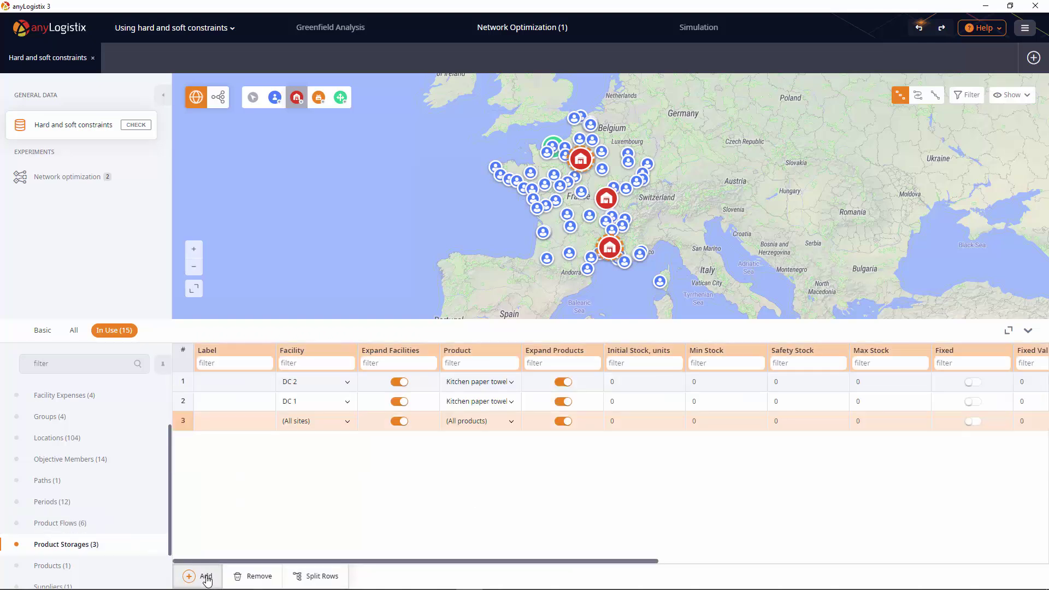
{"action": "left_click", "coordinate": [348, 420]}
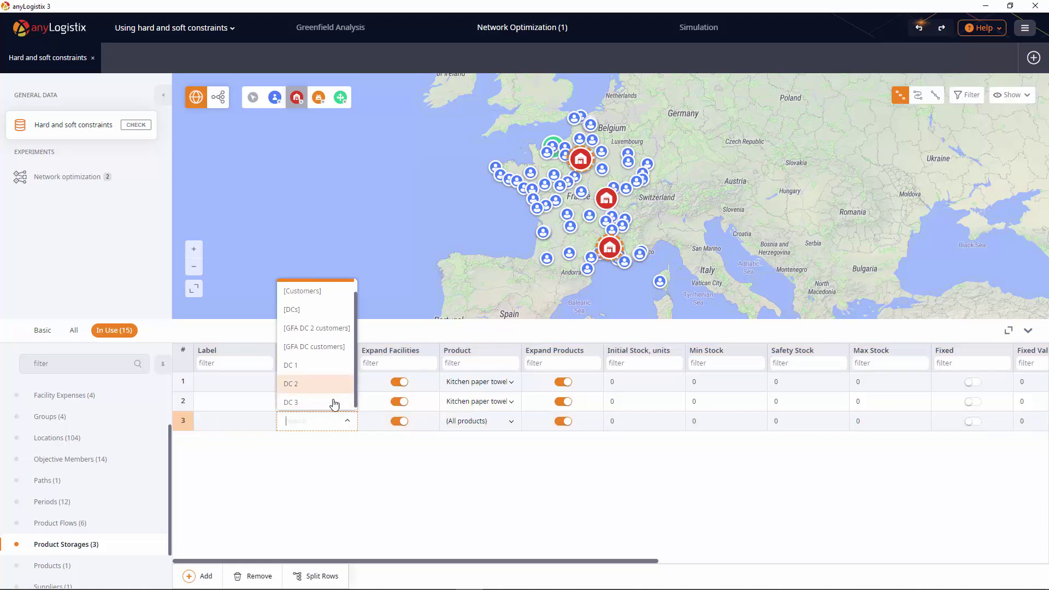
{"action": "left_click", "coordinate": [333, 403]}
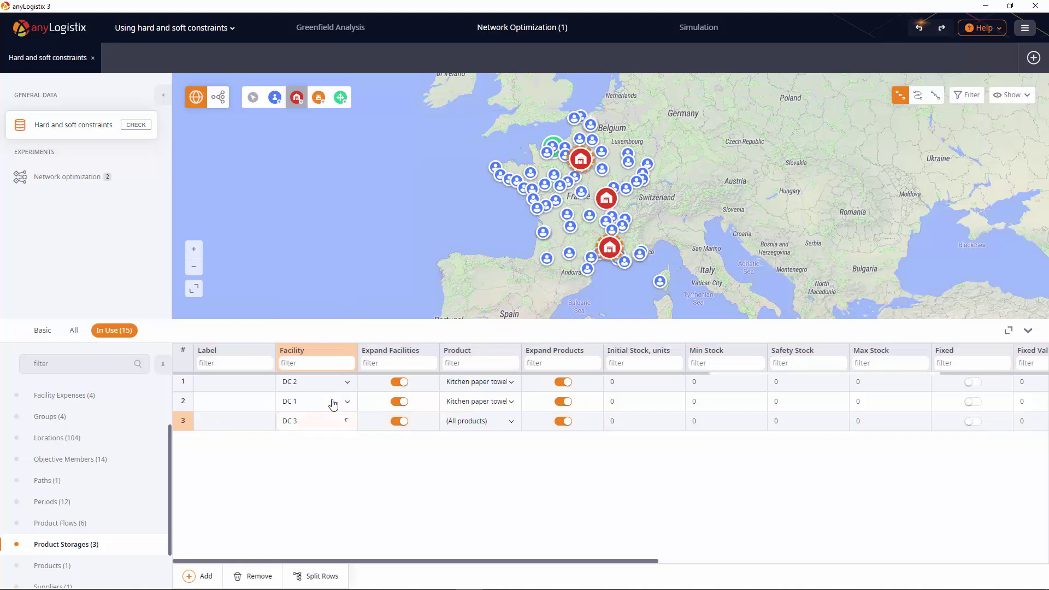
{"action": "left_click", "coordinate": [511, 422]}
{"action": "left_click", "coordinate": [500, 402]}
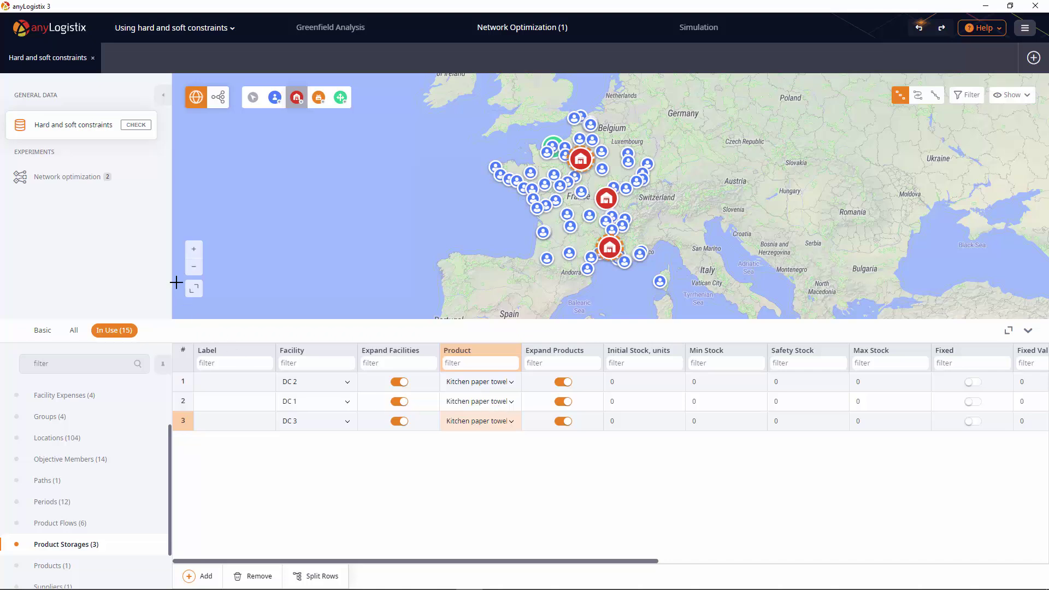
Step: Run the Network optimization experiment and examine all columns of the new result's Site State table, widening the chart and fitting its columns
{"action": "left_click", "coordinate": [133, 178]}
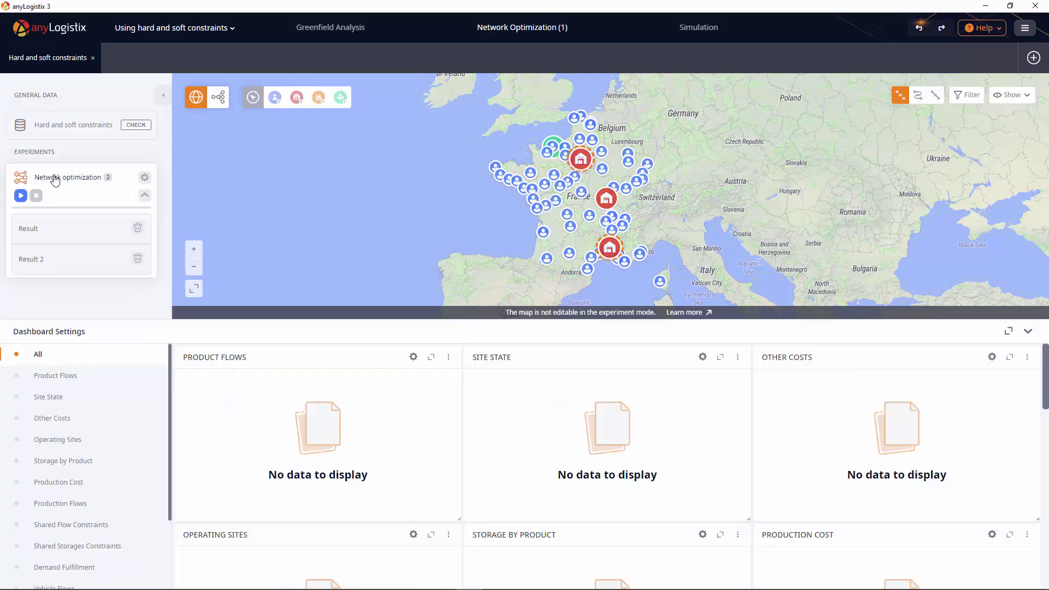
{"action": "left_click", "coordinate": [21, 195]}
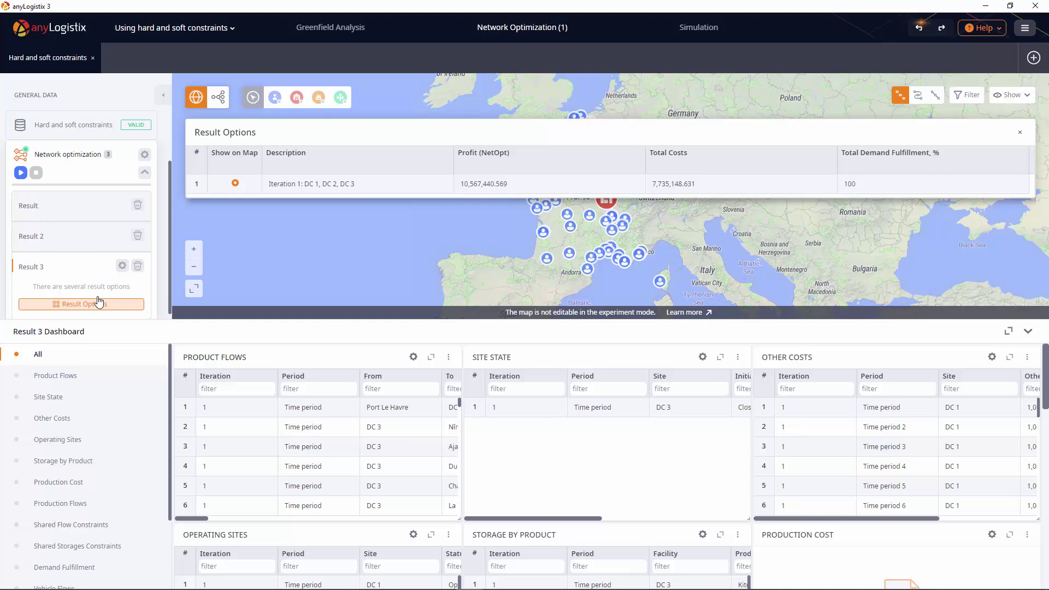
{"action": "left_click", "coordinate": [107, 398]}
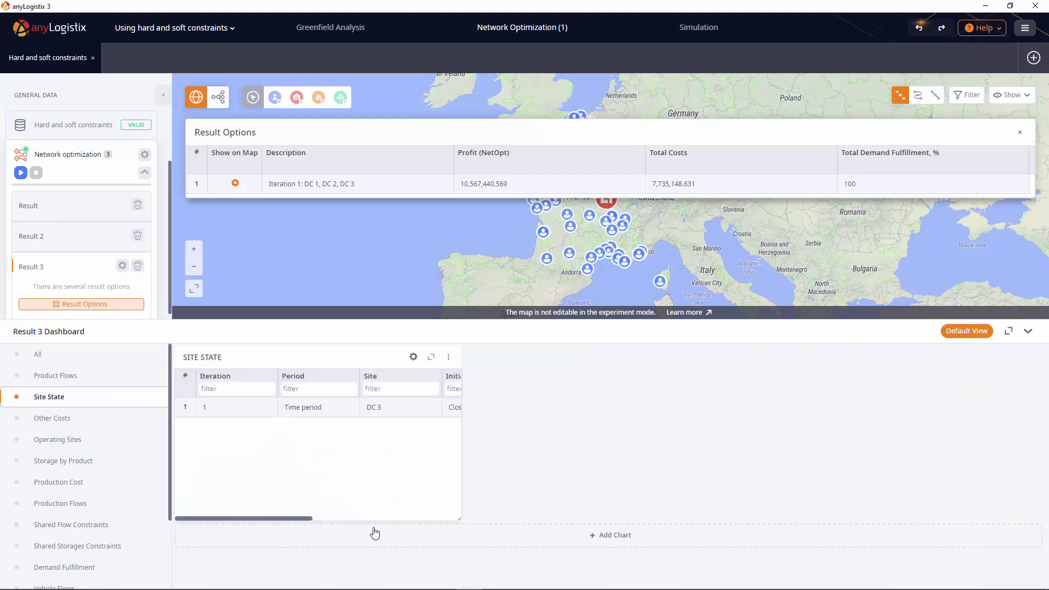
{"action": "left_click_drag", "start_coordinate": [458, 517], "coordinate": [624, 524]}
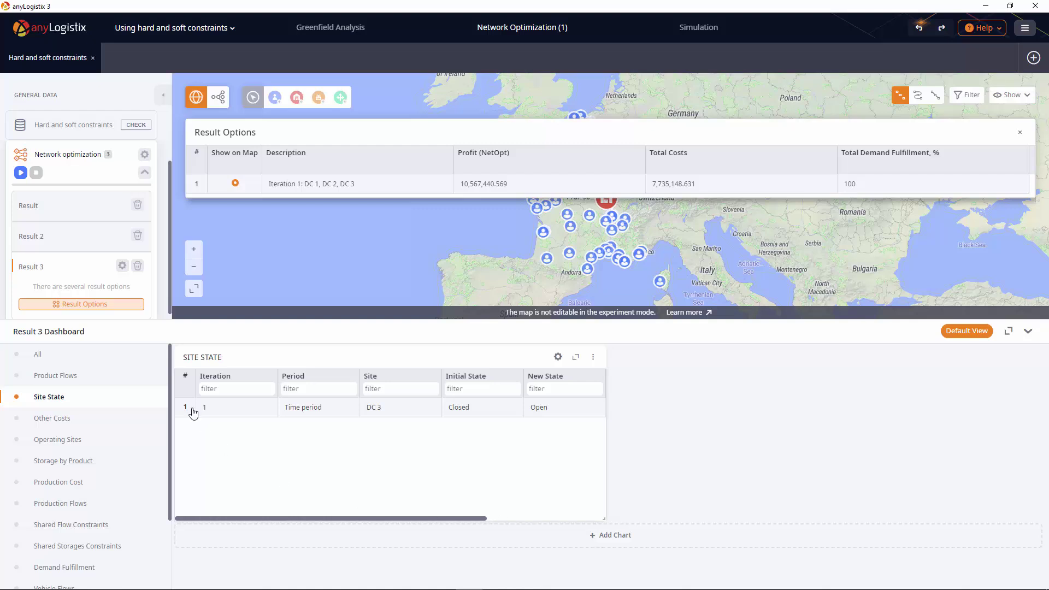
{"action": "left_click", "coordinate": [186, 376]}
{"action": "left_click", "coordinate": [186, 377]}
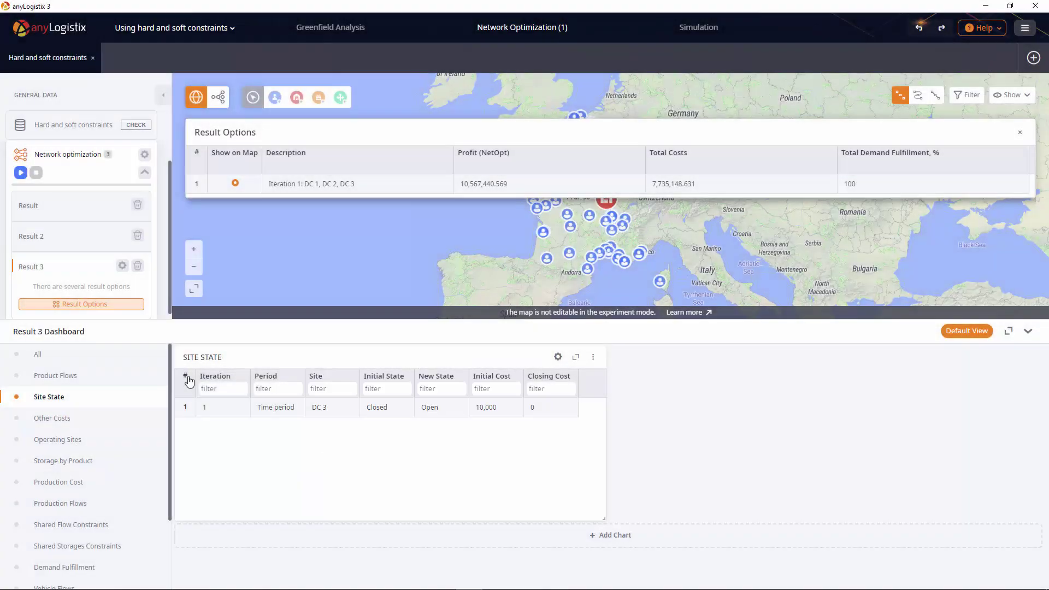
Step: Examine the result's Other Costs table in enlarged view, filtered by site DC 3
{"action": "left_click", "coordinate": [120, 418]}
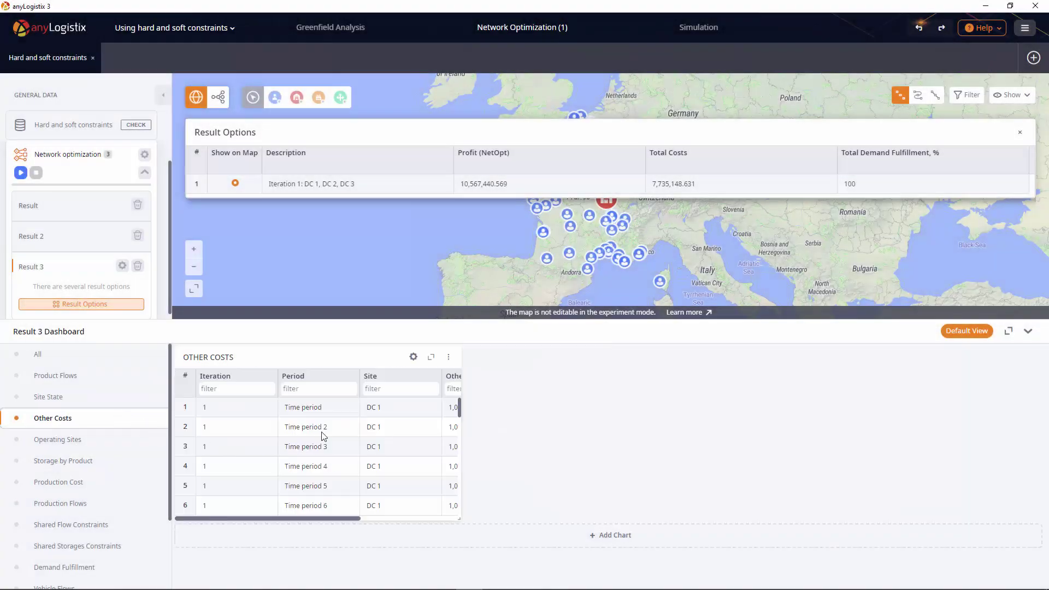
{"action": "left_click", "coordinate": [429, 363]}
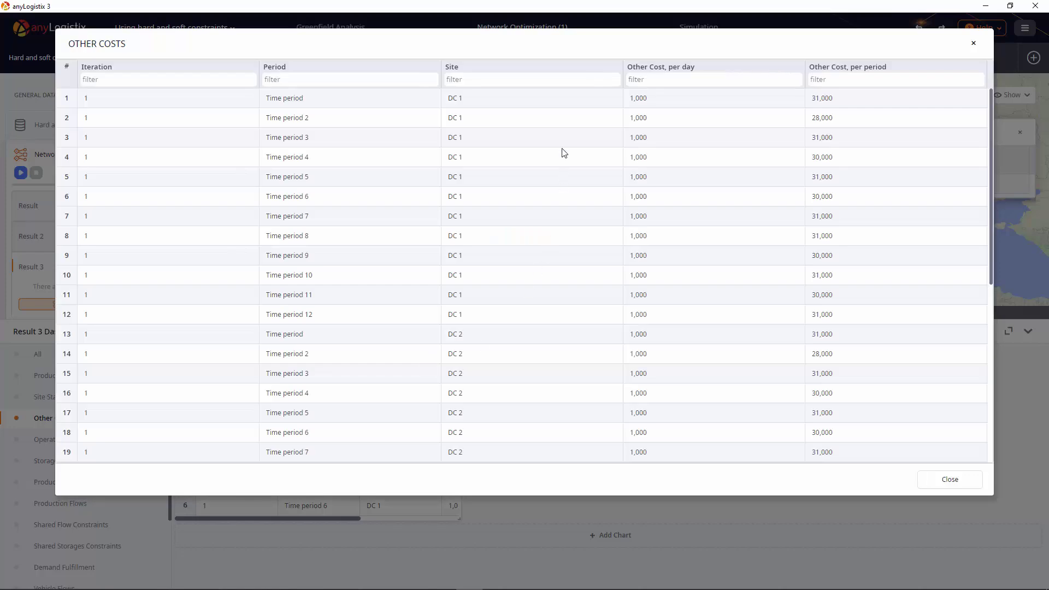
{"action": "left_click", "coordinate": [554, 79]}
{"action": "type", "text": "DC 3"}
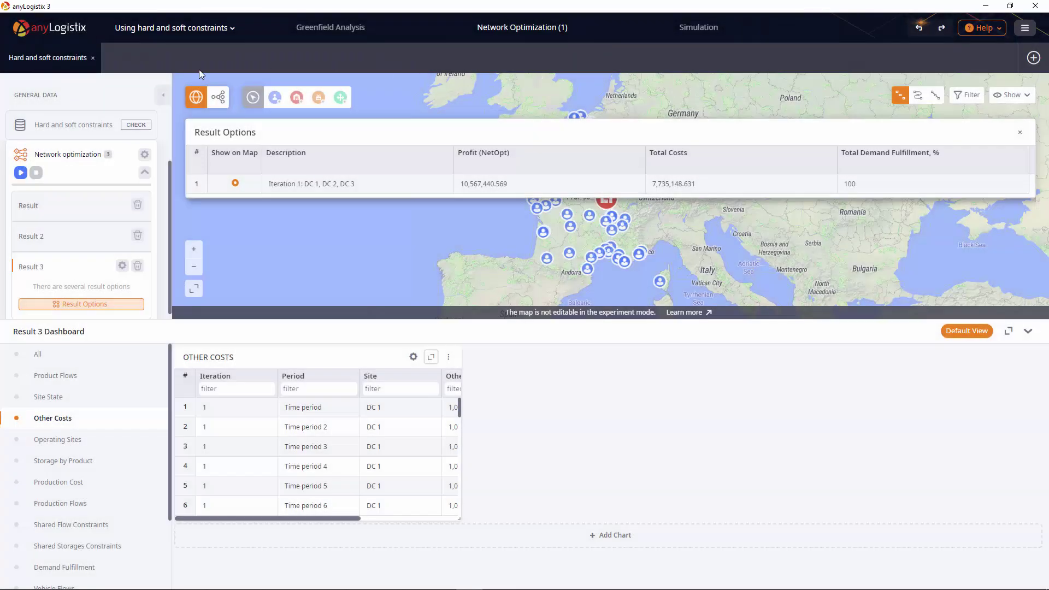
Step: In the scenario's Product Flows table, set the Up Penalty to 0.1 for the Port Le Havre flows to DC 1 and DC 2
{"action": "left_click", "coordinate": [104, 133]}
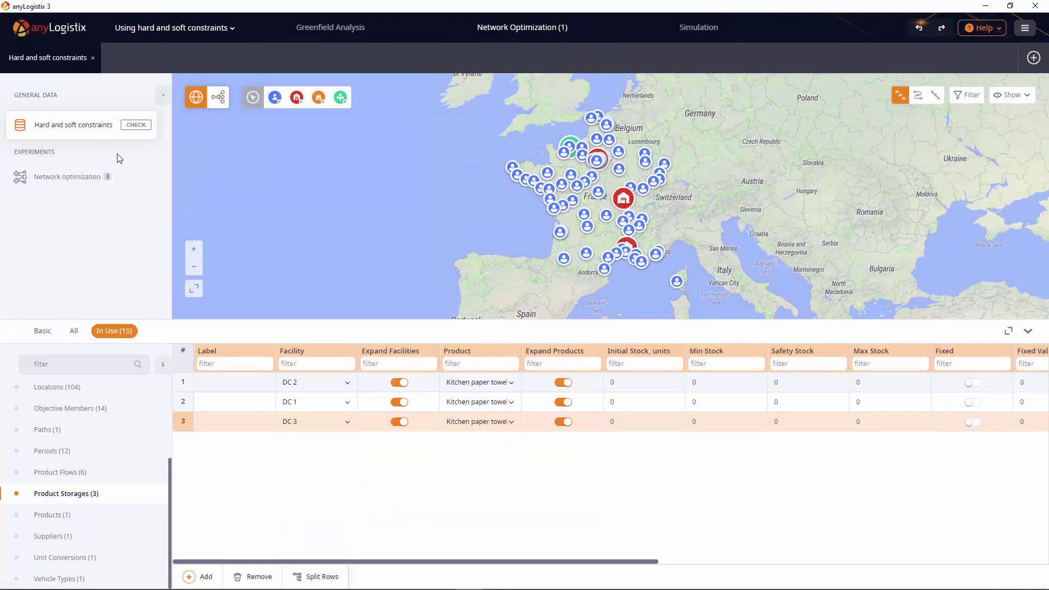
{"action": "left_click", "coordinate": [143, 472]}
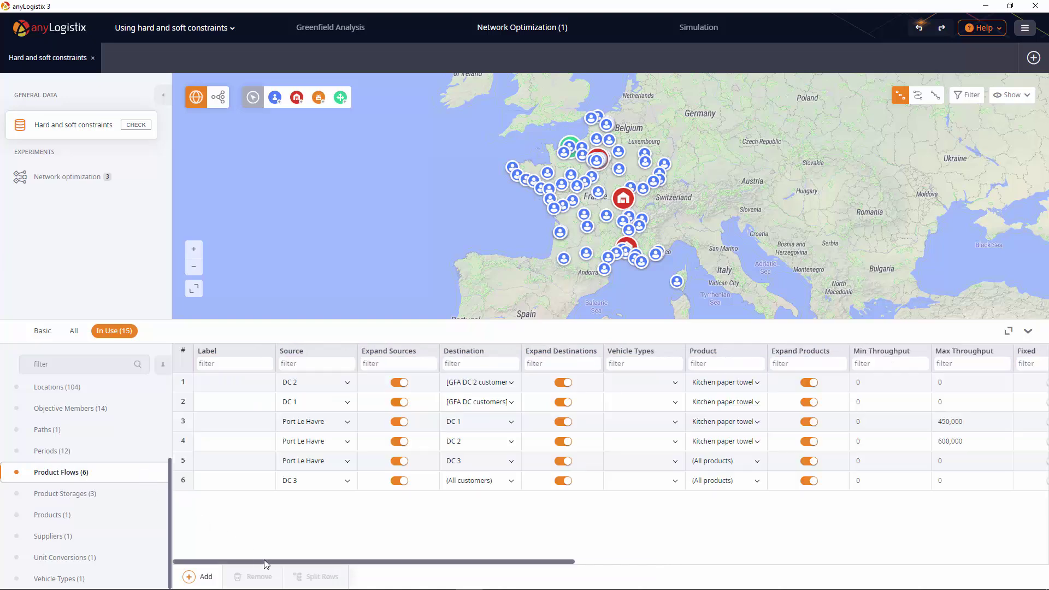
{"action": "left_click_drag", "start_coordinate": [267, 565], "coordinate": [455, 567]}
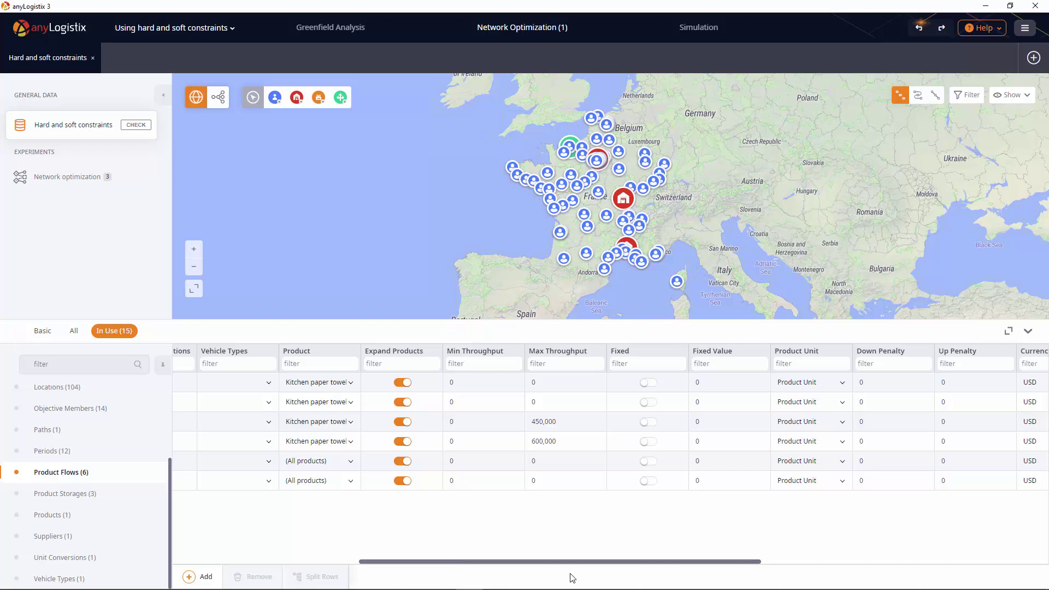
{"action": "left_click_drag", "start_coordinate": [959, 431], "coordinate": [961, 440]}
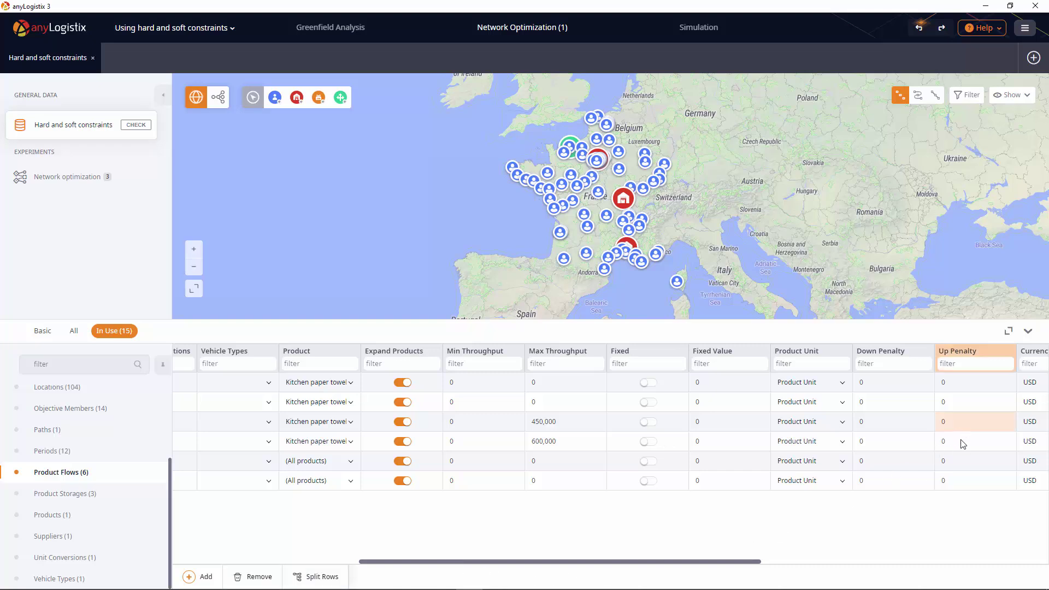
{"action": "key", "text": "Return"}
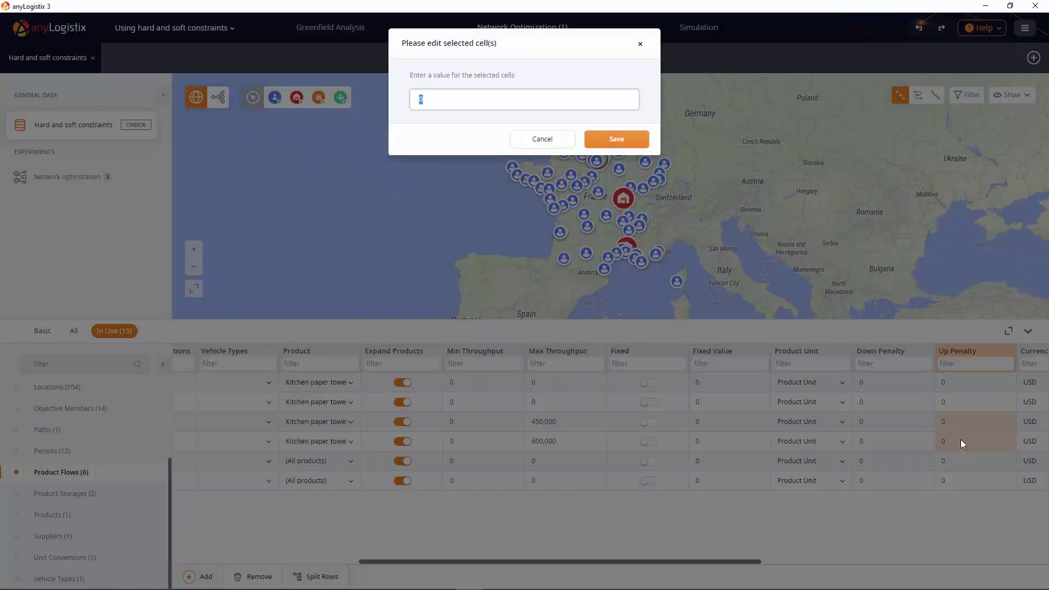
{"action": "type", "text": "0.1"}
{"action": "key", "text": "Return"}
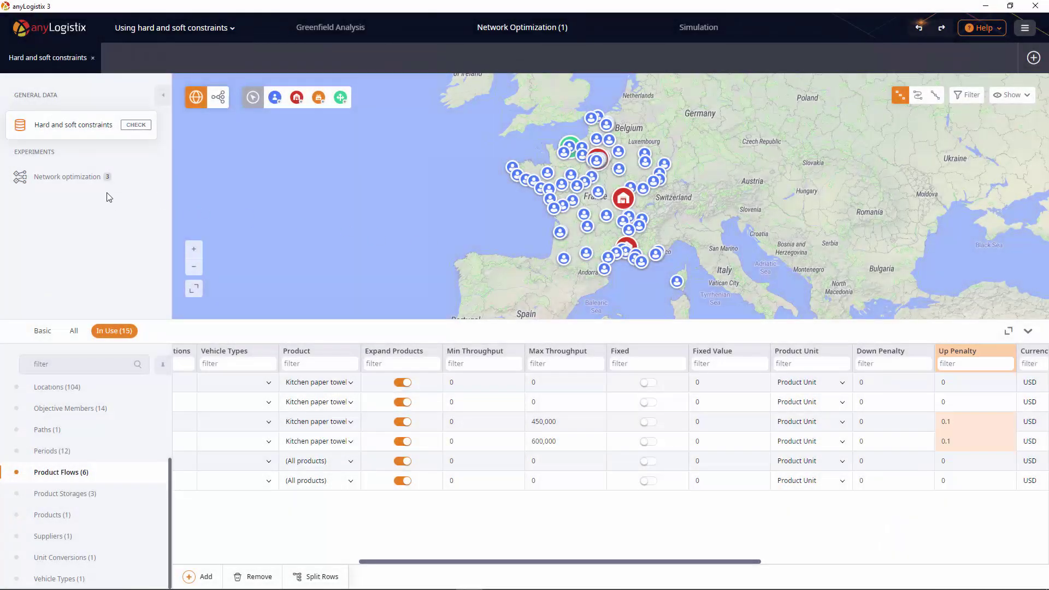
Step: Rerun the Network optimization experiment and examine the new result's Overall Stats table in enlarged view
{"action": "left_click", "coordinate": [103, 181]}
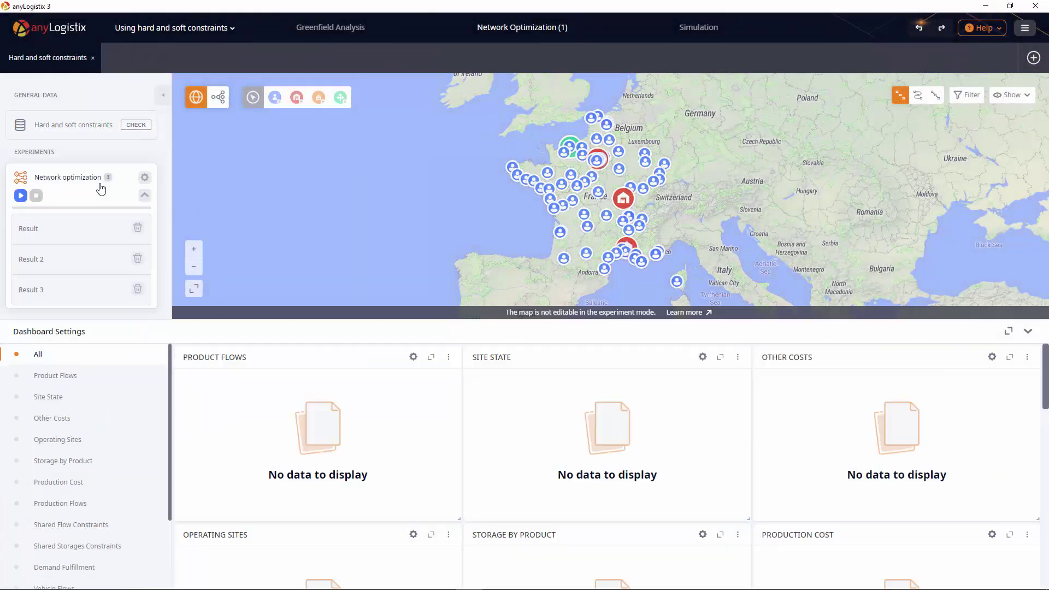
{"action": "left_click", "coordinate": [22, 196]}
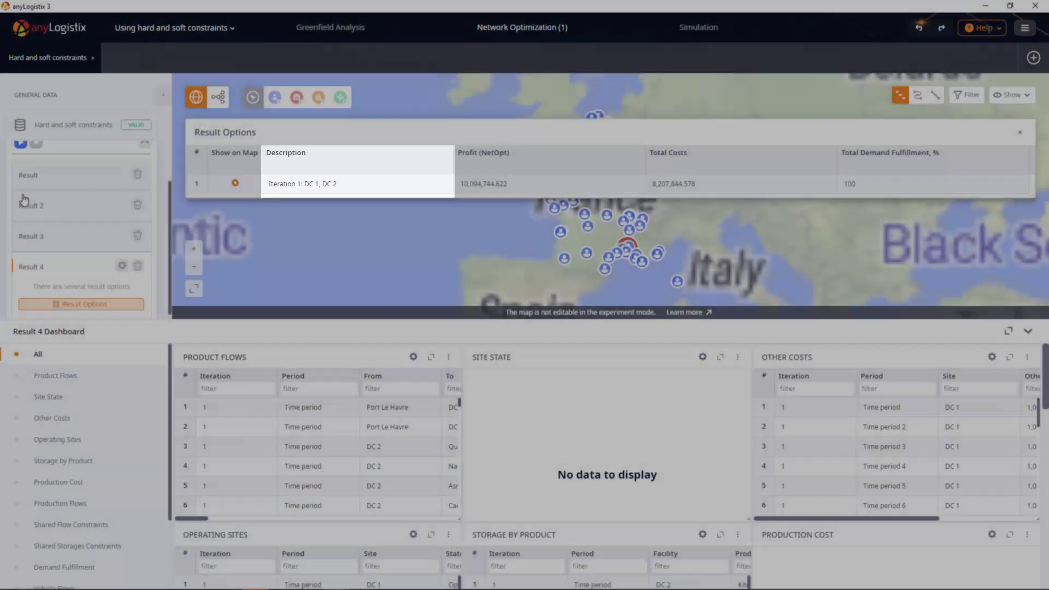
{"action": "scroll", "coordinate": [134, 437], "scroll_direction": "down", "scroll_amount": 3}
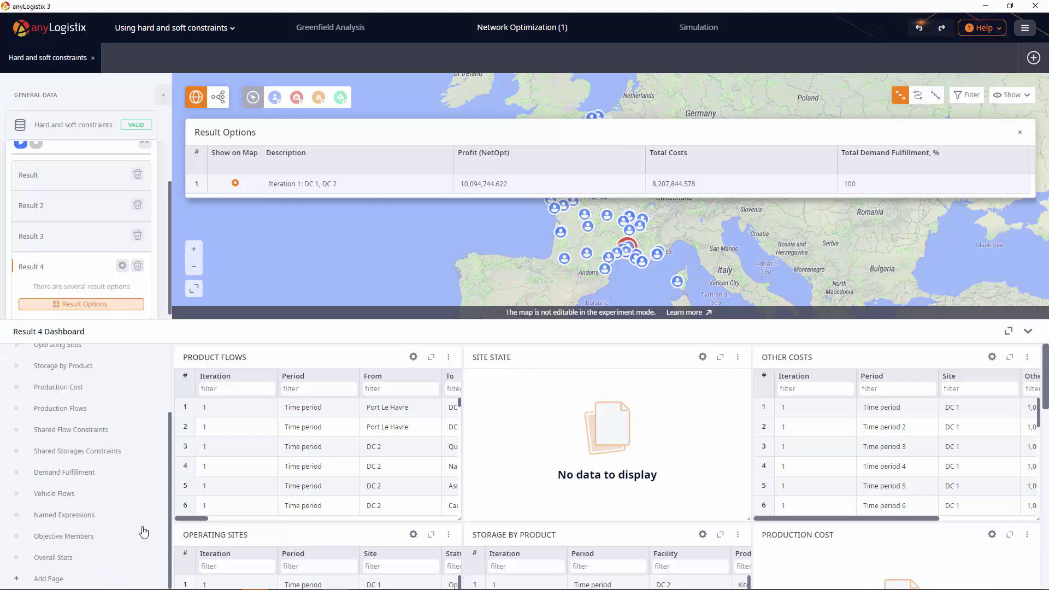
{"action": "left_click", "coordinate": [121, 558]}
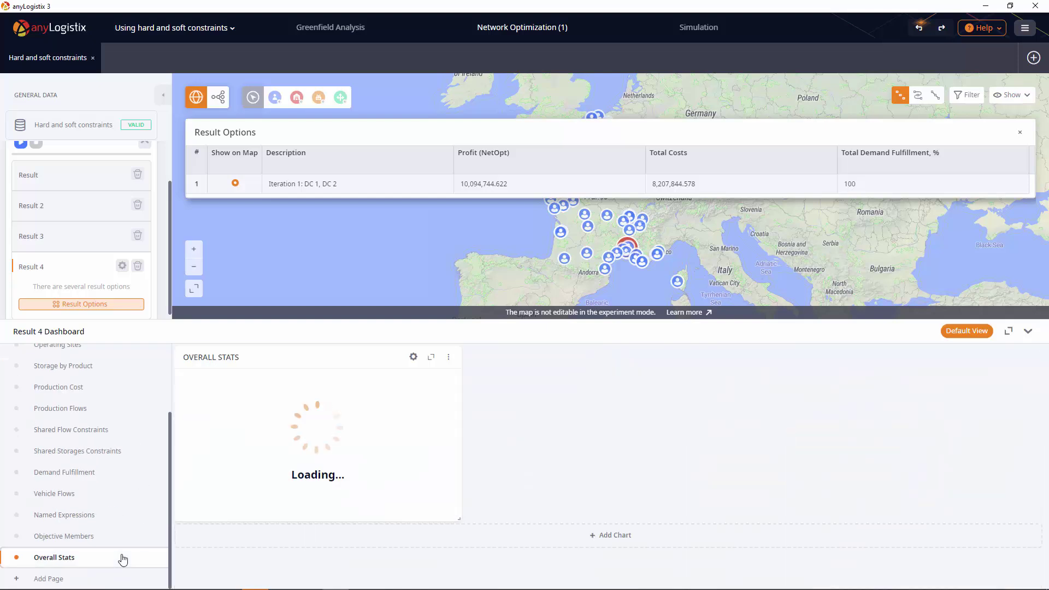
{"action": "left_click", "coordinate": [431, 357]}
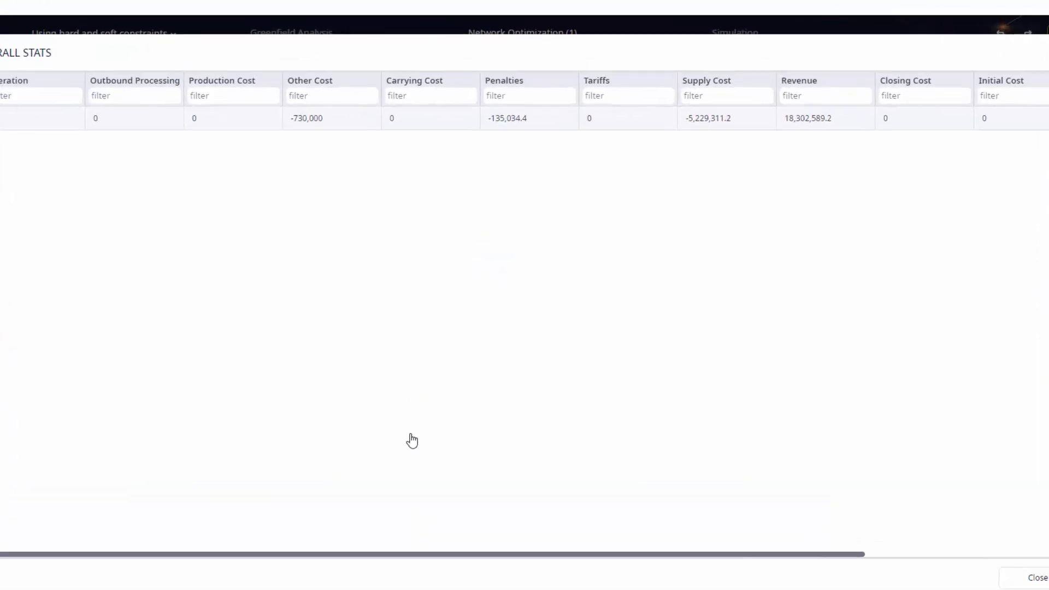